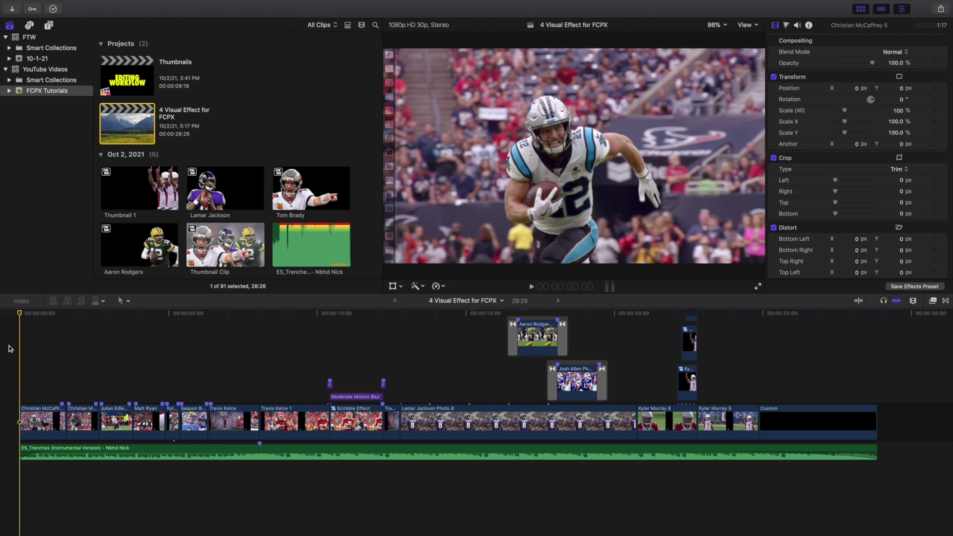
# Play the whole project from the start and replay its opening clips in a closer timeline view
pyautogui.press('space')
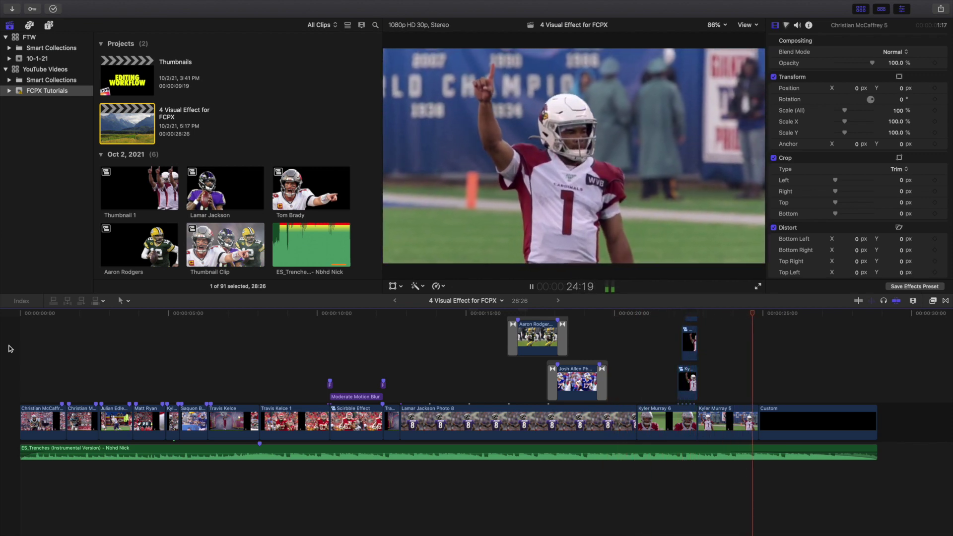
pyautogui.click(8, 348)
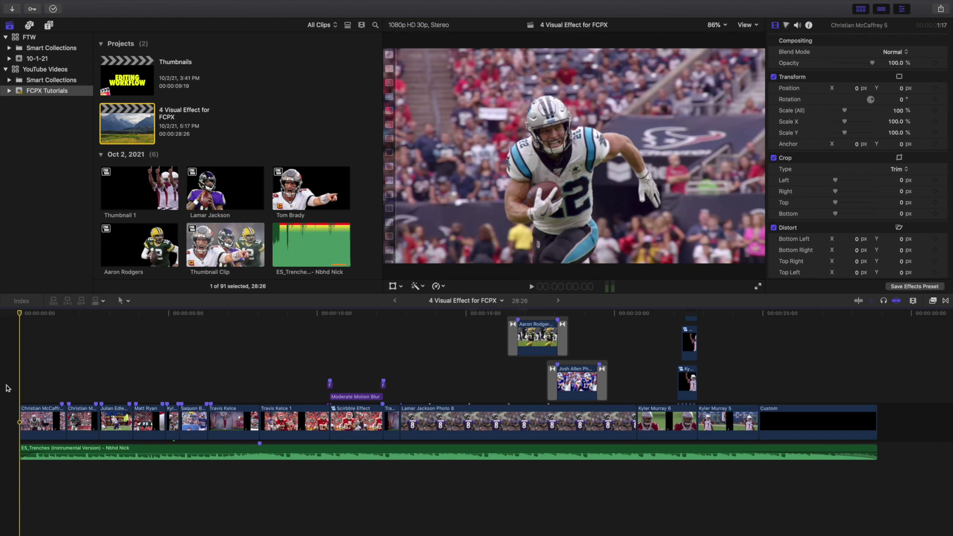
pyautogui.press('super+equal')
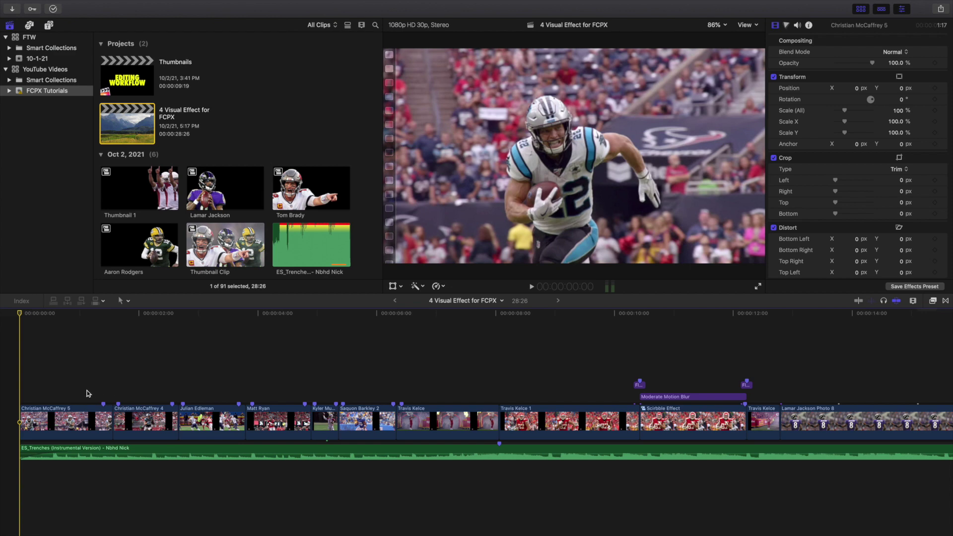
pyautogui.press('space')
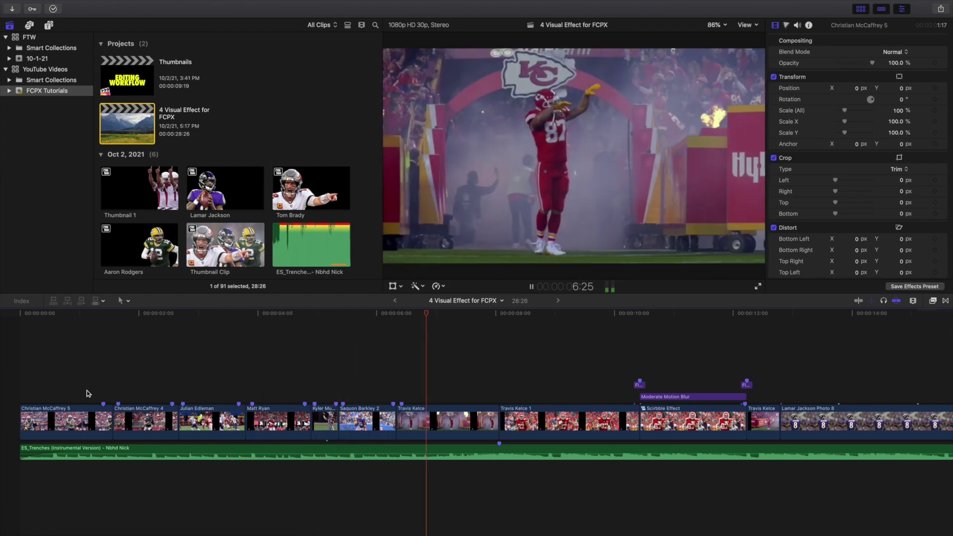
pyautogui.click(86, 393)
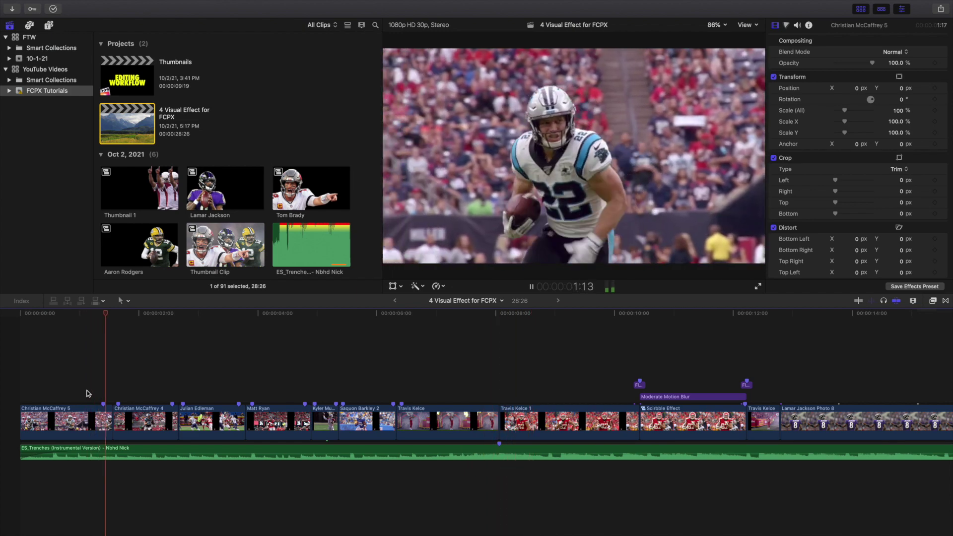
pyautogui.press('space')
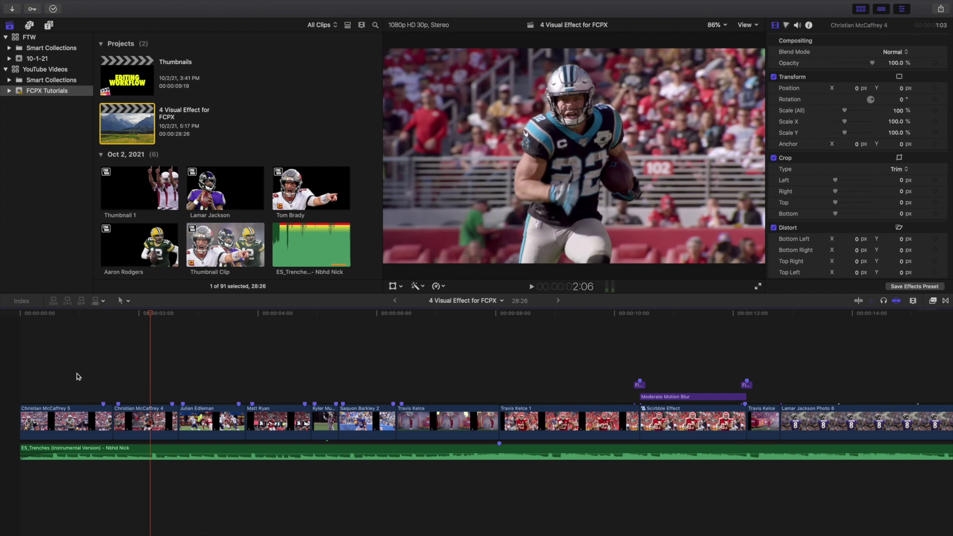
# Show the retime speed bars on the first seven clips, from Christian McCaffrey 5 through the first Travis Kelce clip
pyautogui.moveTo(78, 375); pyautogui.dragTo(443, 427)
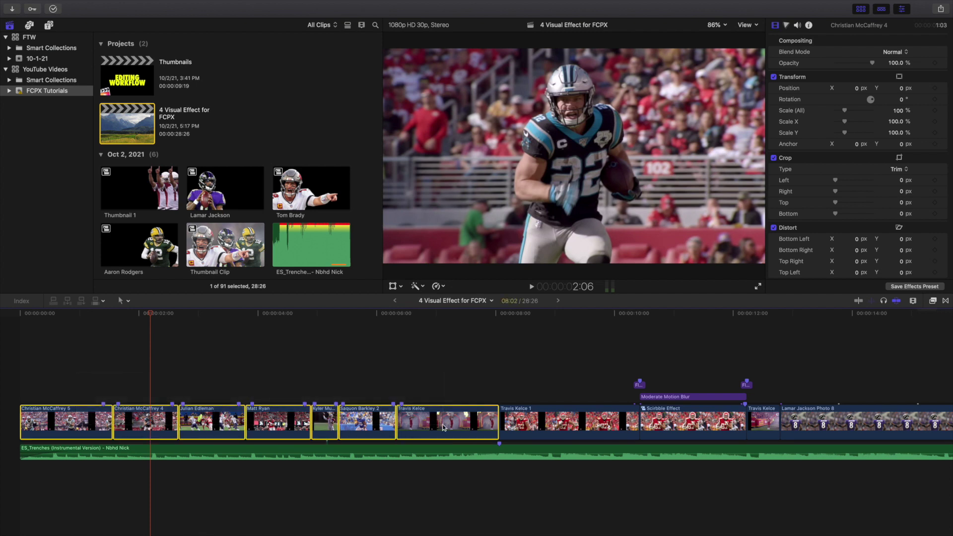
pyautogui.hotkey('ctrl', 'v')
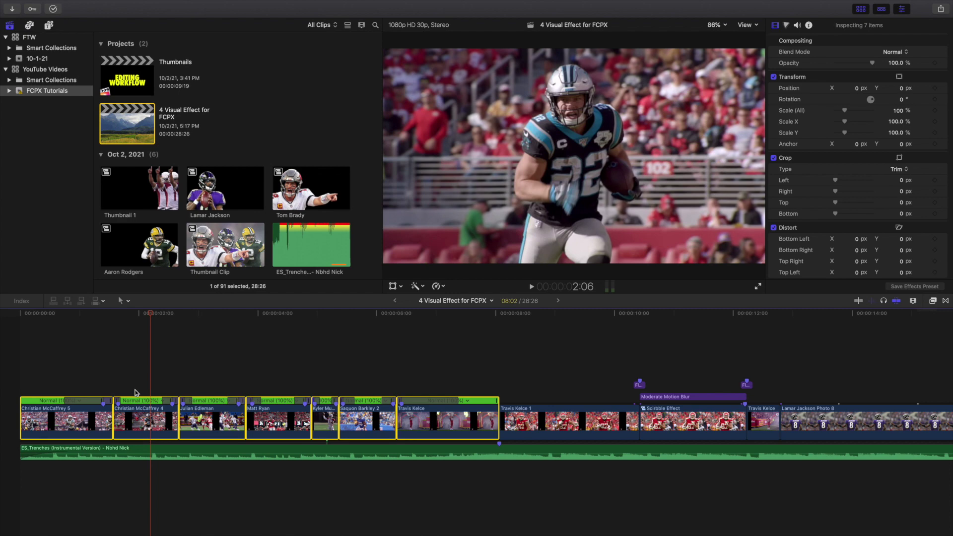
pyautogui.click(64, 386)
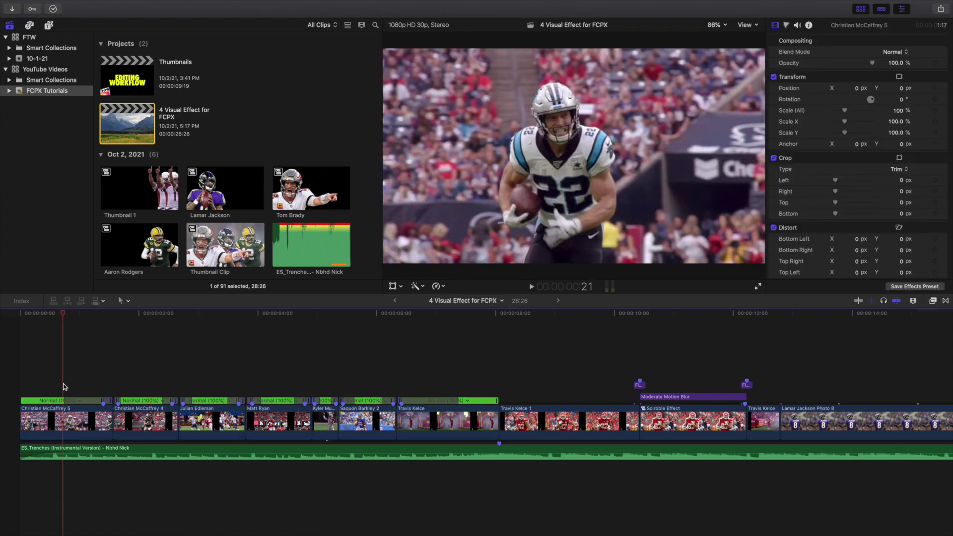
# Examine the speed segments of the Christian McCaffrey 4 clip, placing the playhead at 1:19 and selecting the clip
pyautogui.press('super+equal')
pyautogui.press('super+equal')
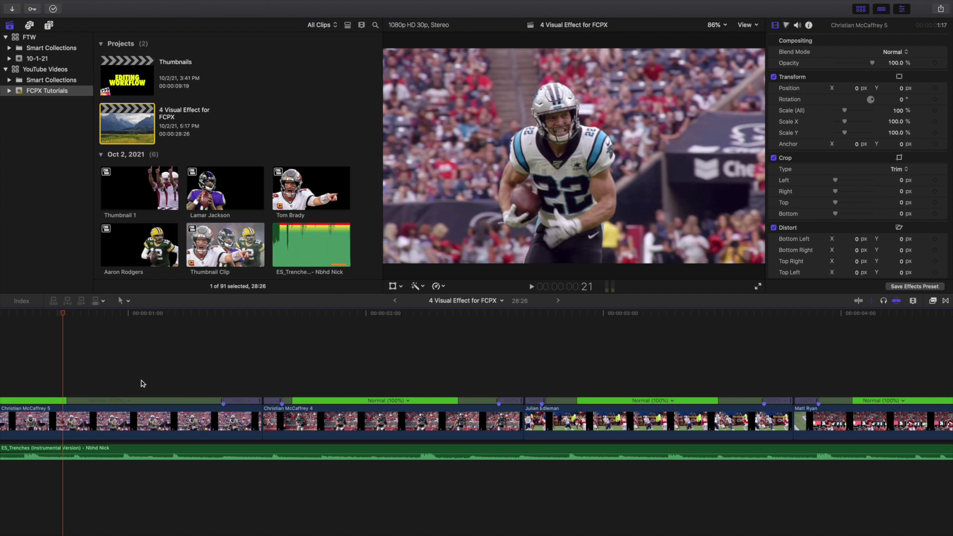
pyautogui.click(346, 380)
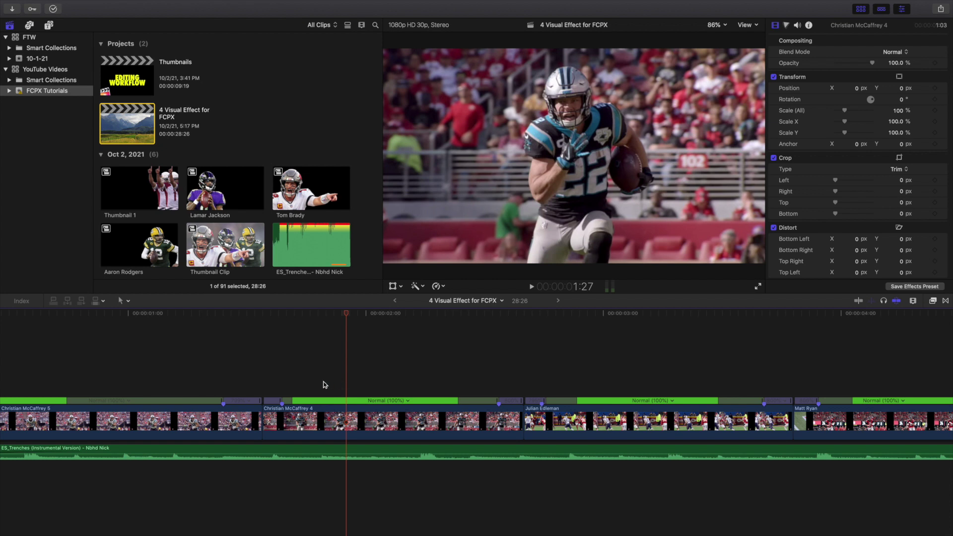
pyautogui.click(343, 421)
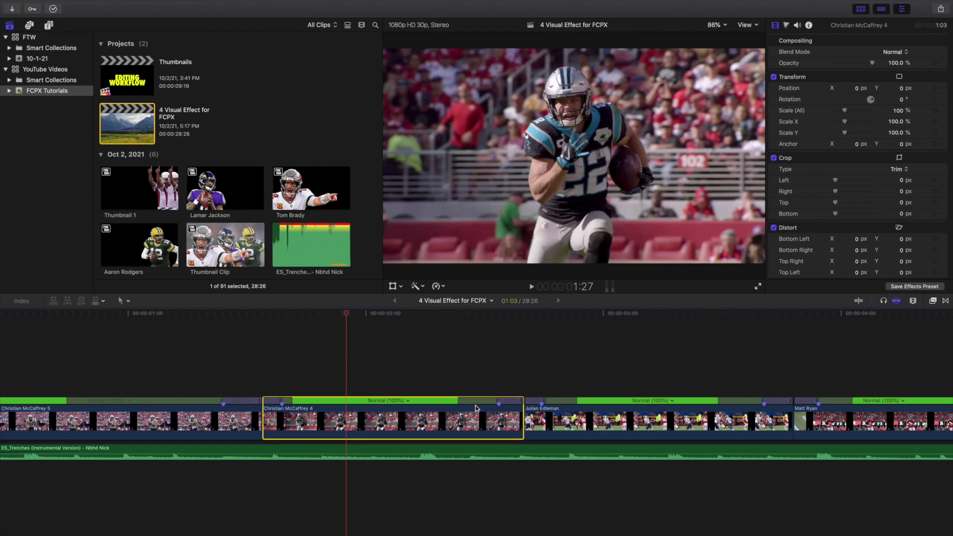
pyautogui.click(281, 378)
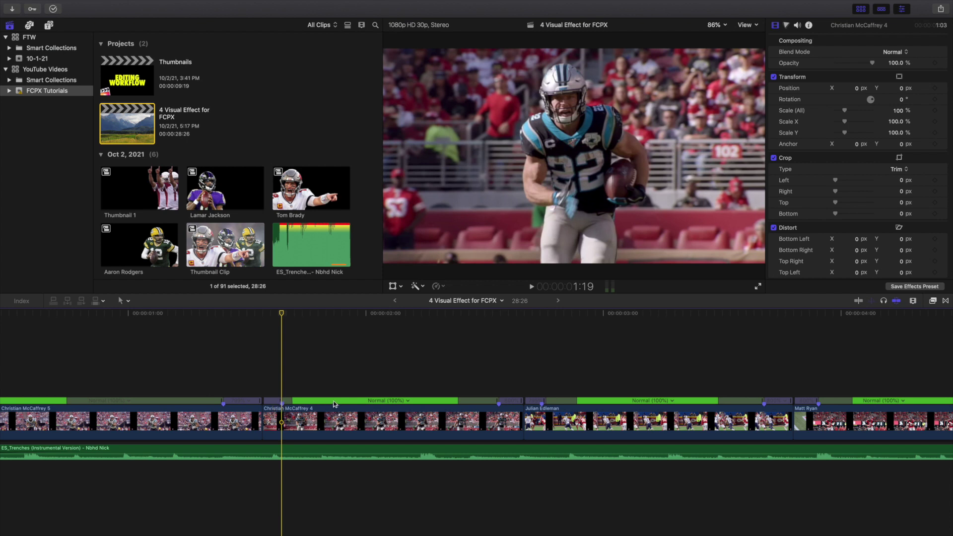
pyautogui.click(281, 422)
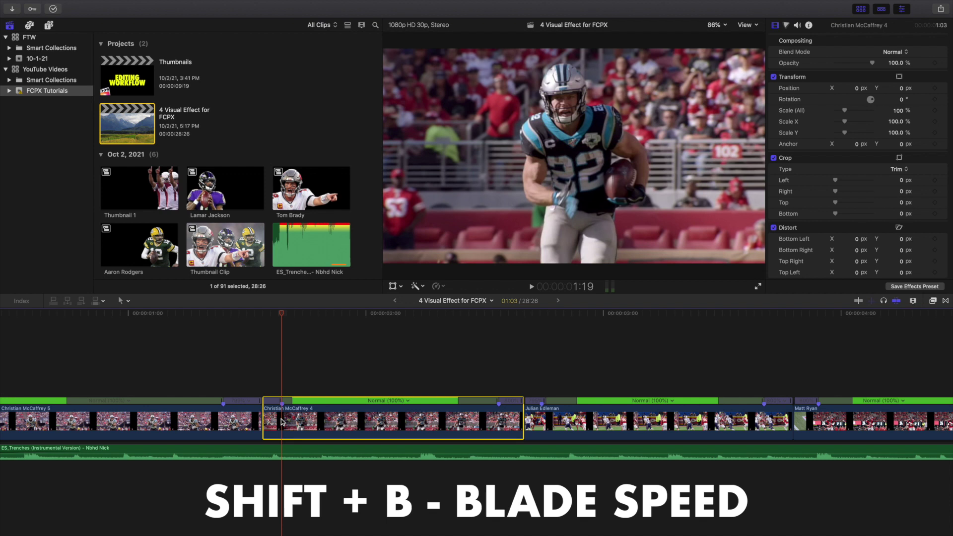
pyautogui.scroll(6, 281, 422)
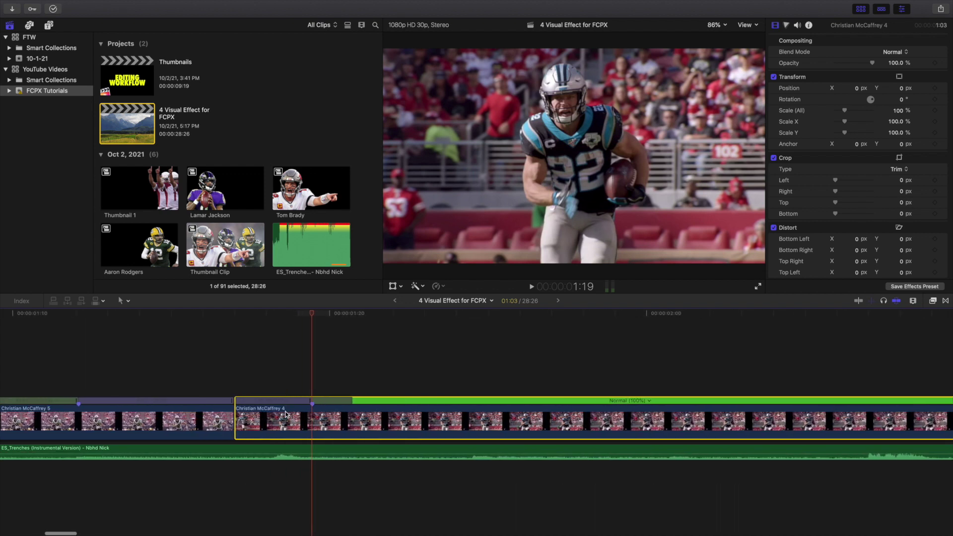
# View the Fast speed presets for the opening segment of Christian McCaffrey 4 without applying any
pyautogui.click(287, 402)
pyautogui.moveTo(300, 417)
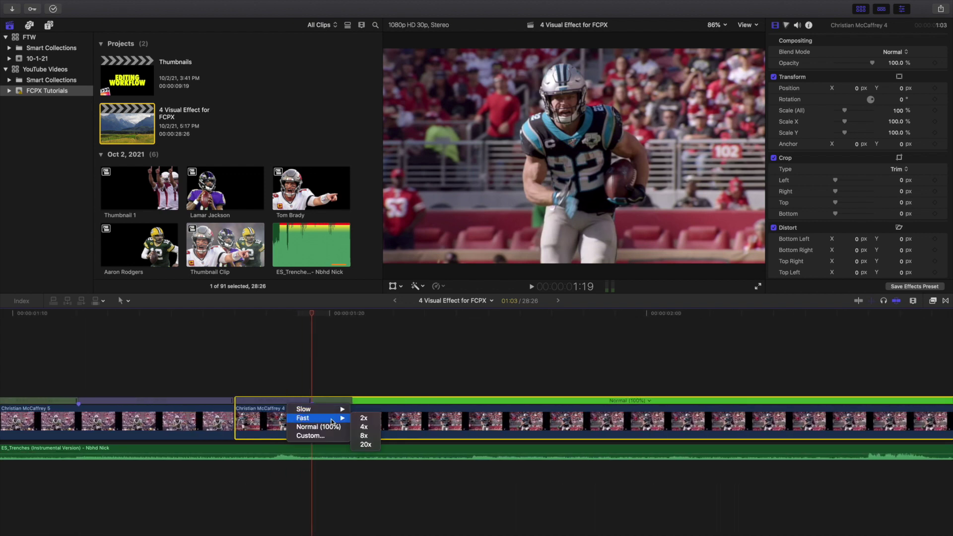
pyautogui.click(263, 387)
pyautogui.click(266, 380)
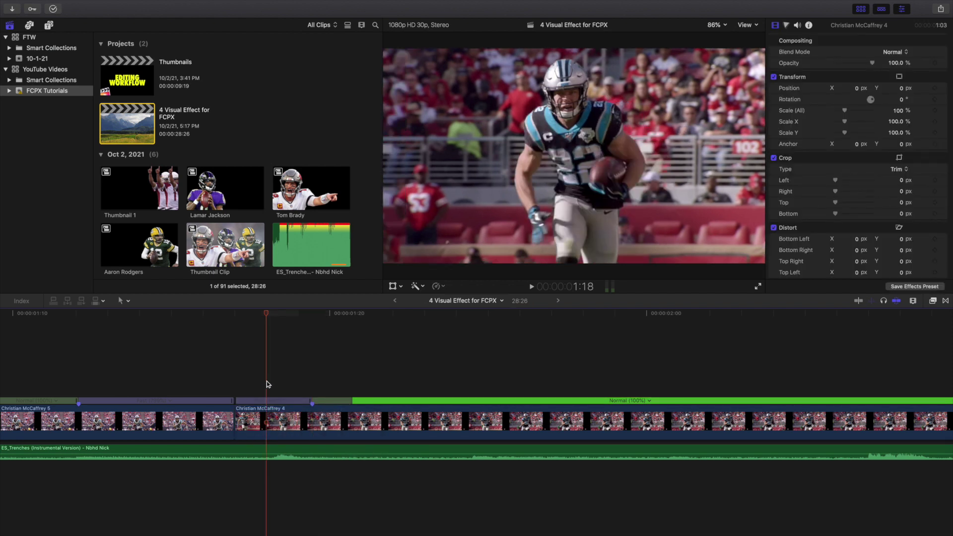
# Replay the opening speed-ramped clips from the start of the project into the Travis Kelce 1 clip
pyautogui.press('super+minus')
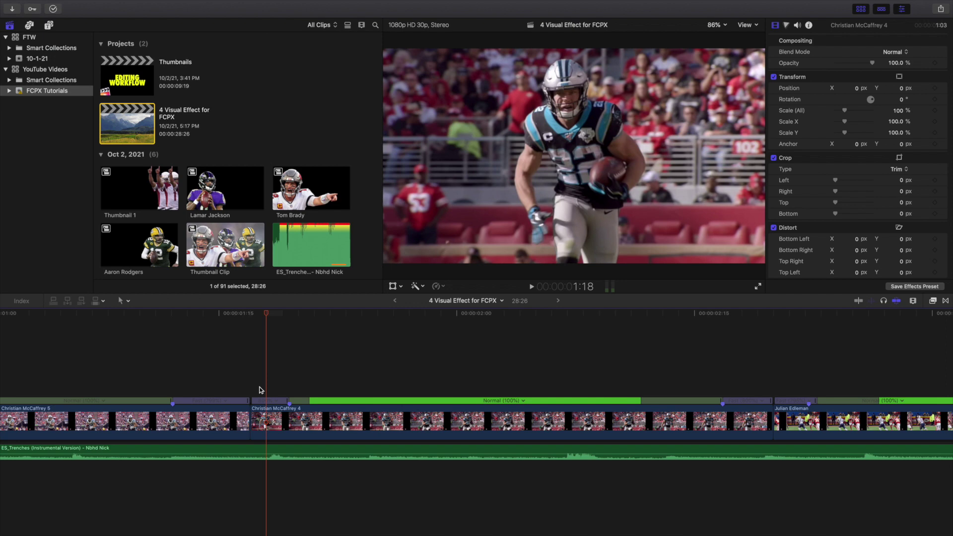
pyautogui.press('super+minus')
pyautogui.press('super+minus')
pyautogui.press('super+minus')
pyautogui.press('super+minus')
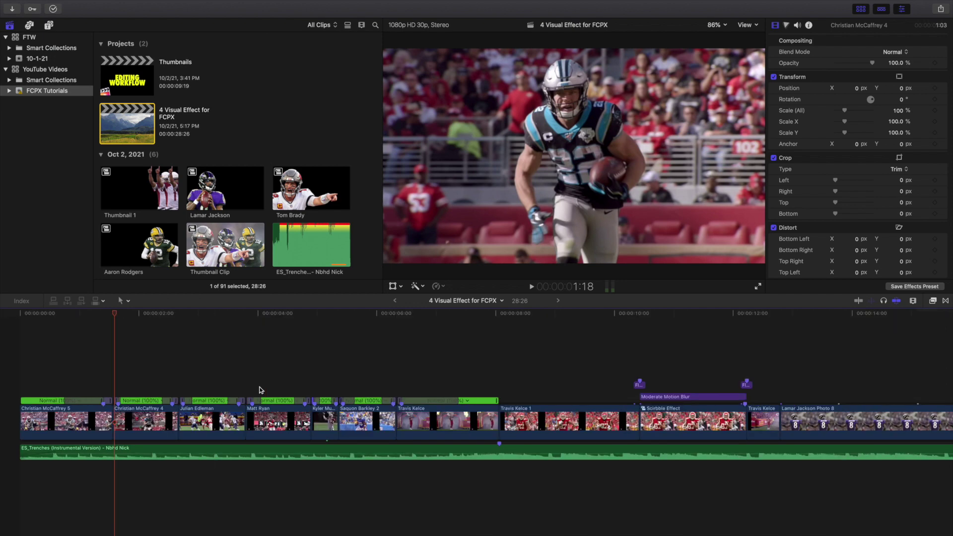
pyautogui.press('Home')
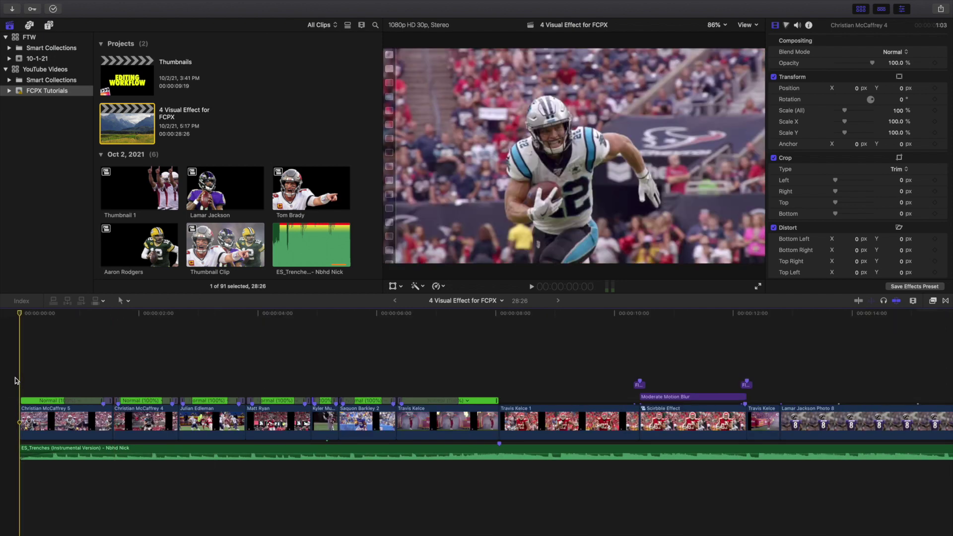
pyautogui.press('space')
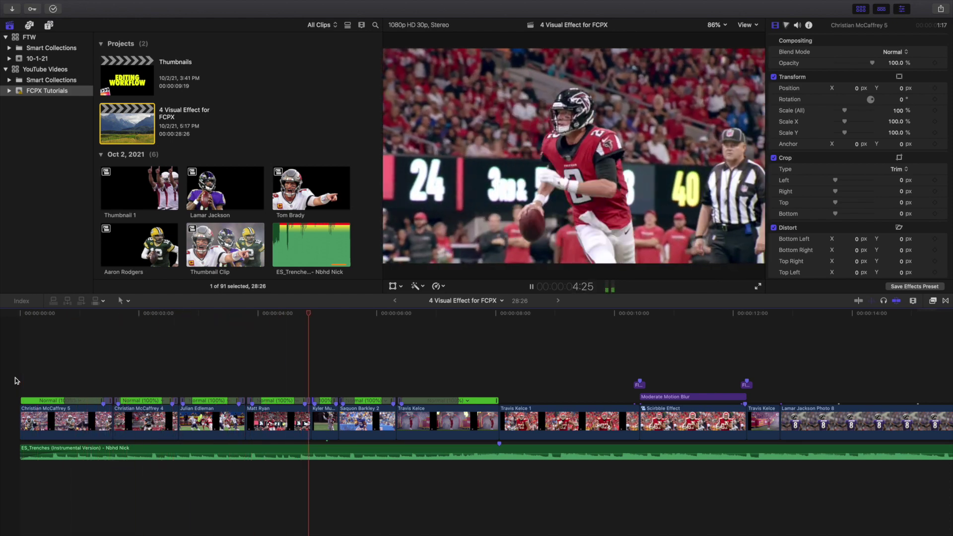
pyautogui.press('Home')
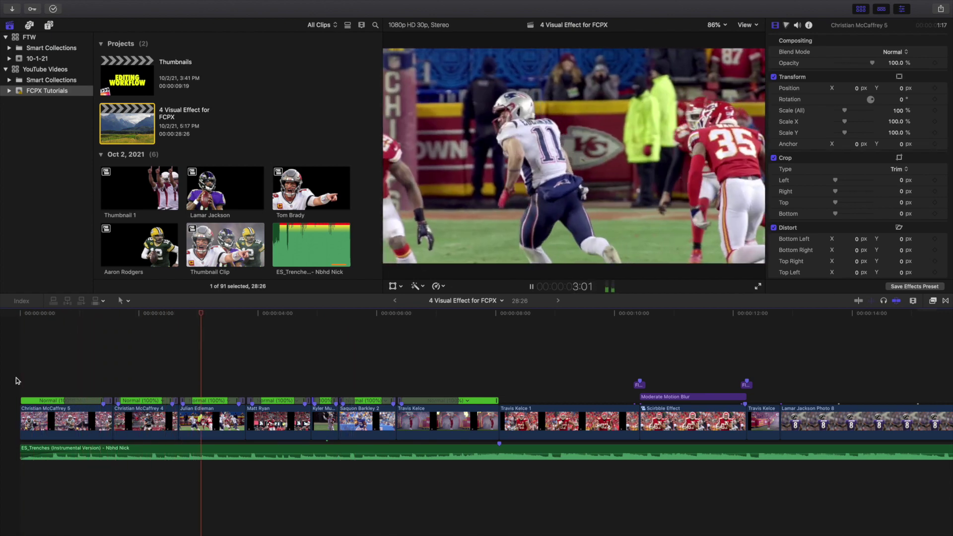
pyautogui.press('Home')
pyautogui.scroll(1, 17, 381)
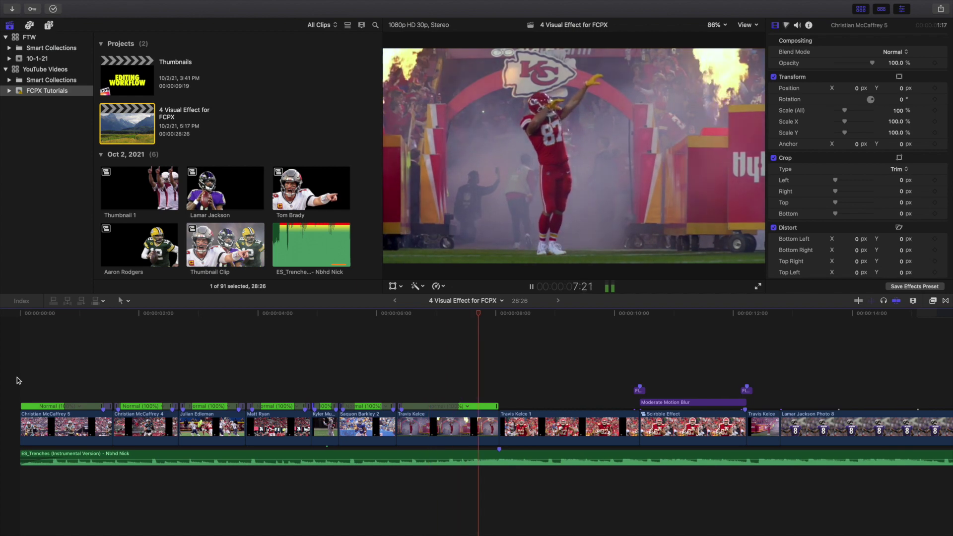
pyautogui.press('space')
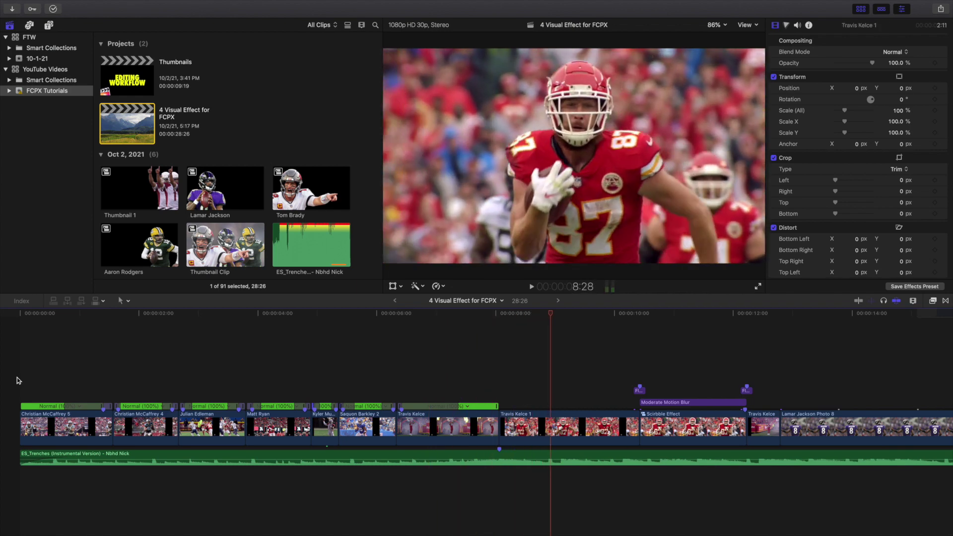
# Play the Scribble Effect section from within the Travis Kelce 1 clip past the second Flash Transition
pyautogui.hscroll(5, 596, 410)
pyautogui.press('super+equal')
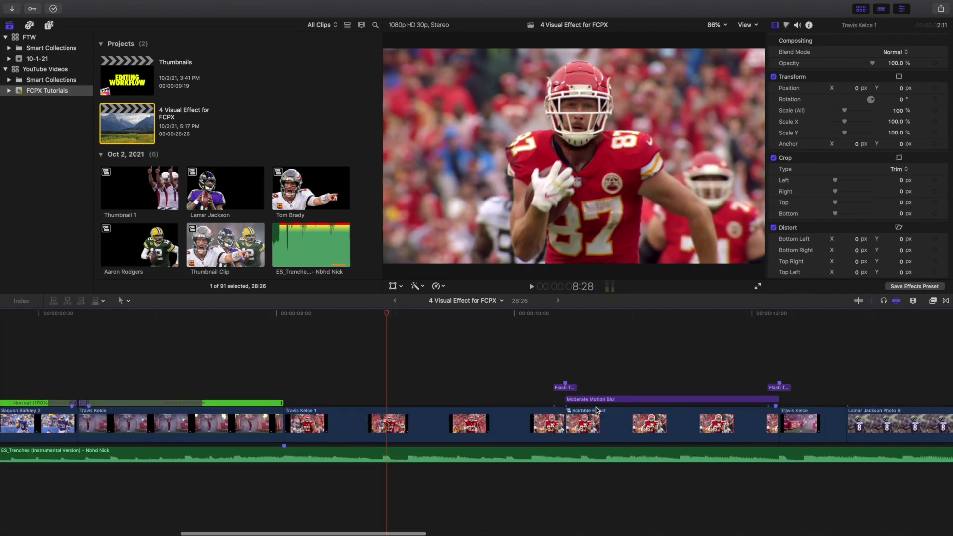
pyautogui.hscroll(4, 447, 396)
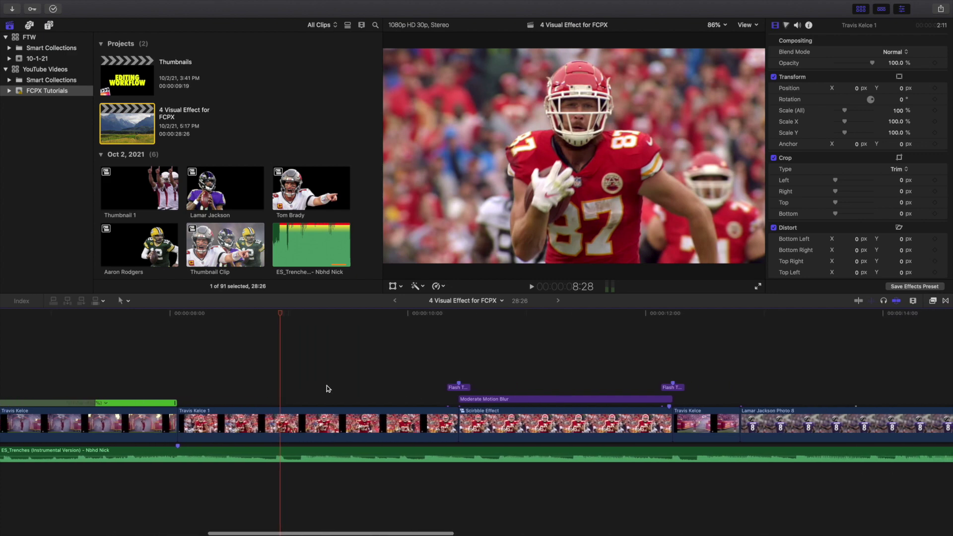
pyautogui.press('space')
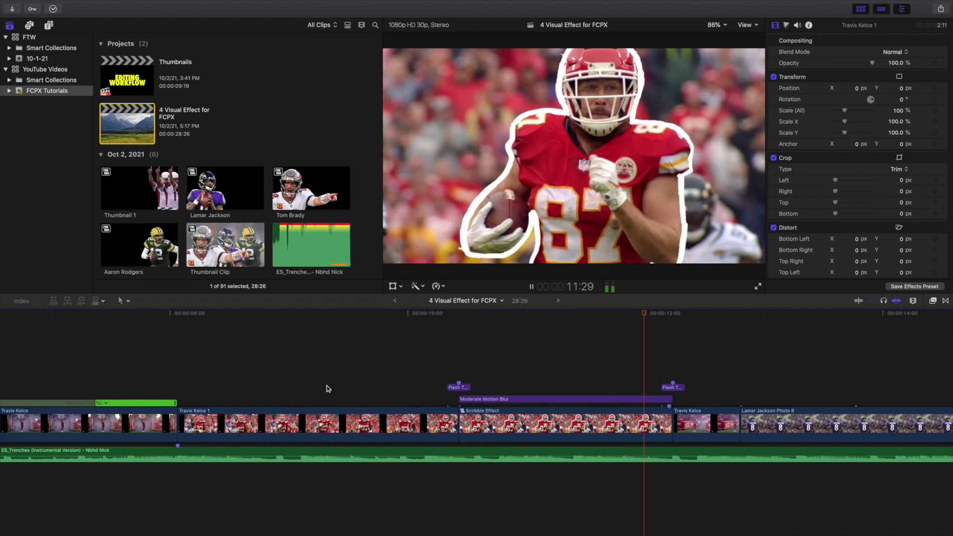
pyautogui.press('space')
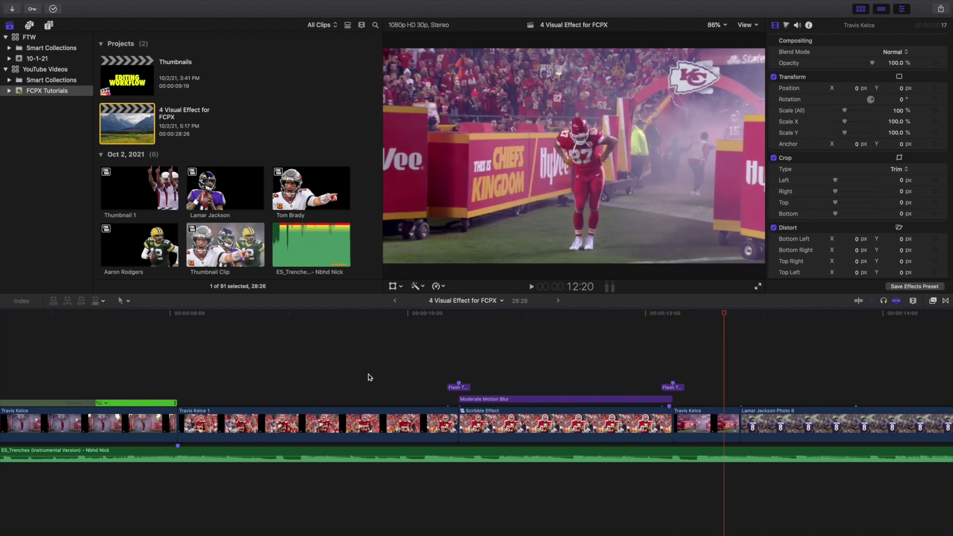
# Compare the cut into the Scribble Effect with the first Flash Transition disabled and enabled, checking the frame at 10:12
pyautogui.click(457, 387)
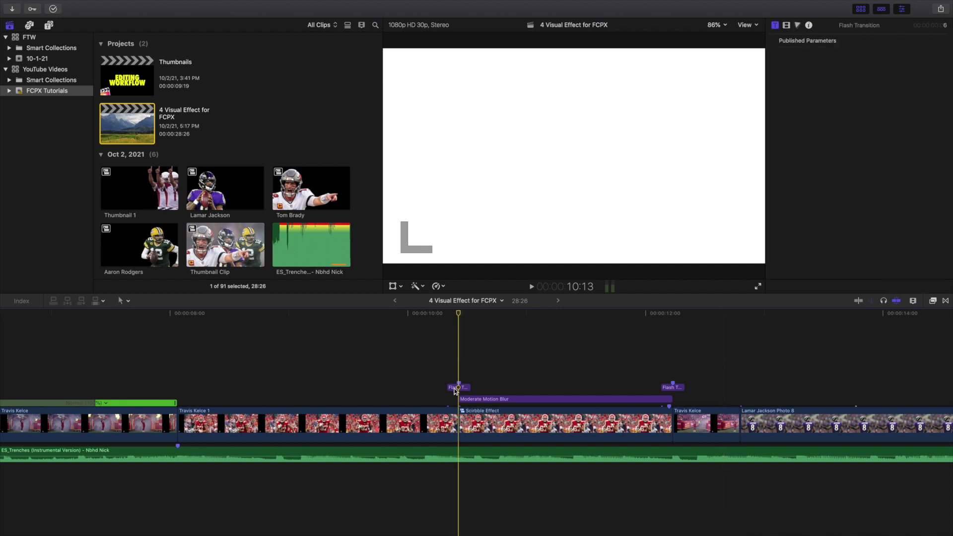
pyautogui.press('v')
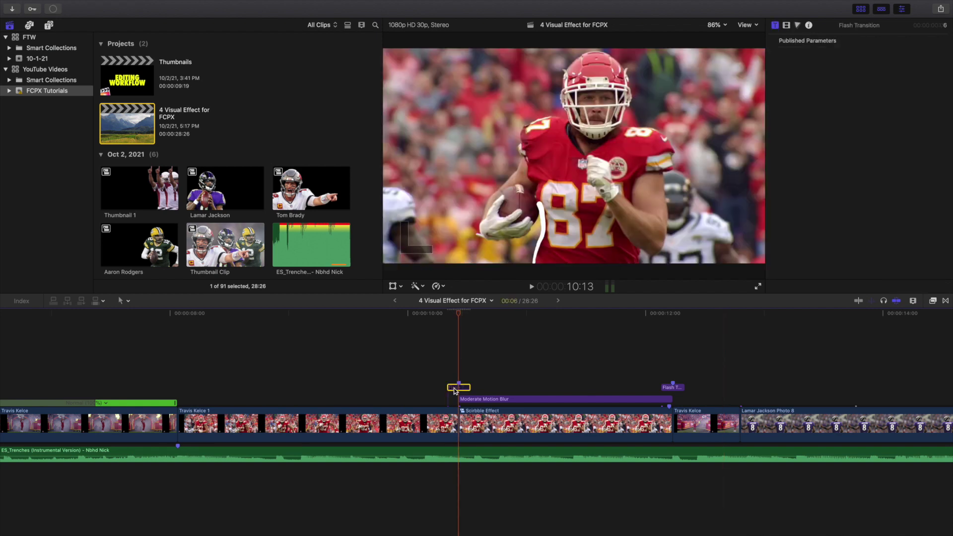
pyautogui.press('Left')
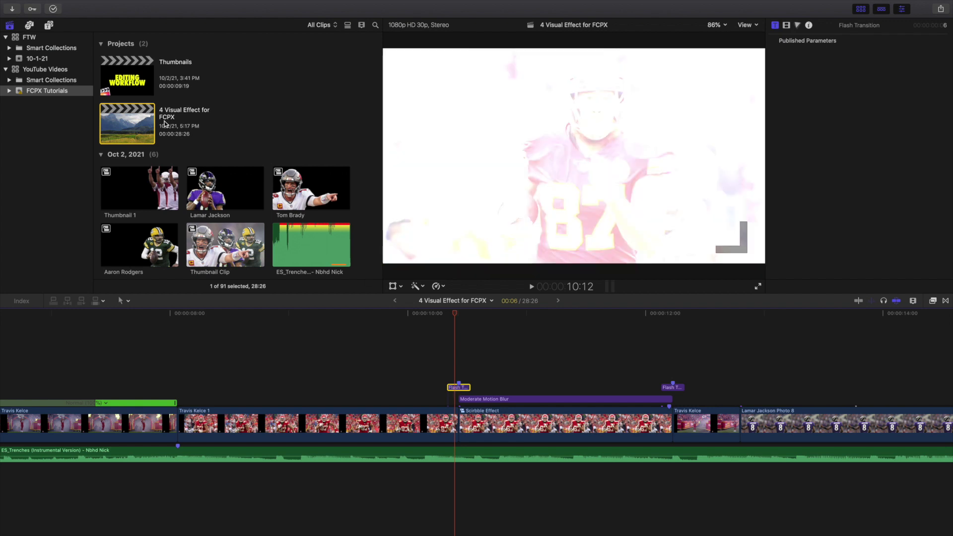
# Look through the hand-drawn outline frames IMG_1507 to IMG_1520 in the Sep 30, 2021 media in drawing order
pyautogui.scroll(-10, 162, 133)
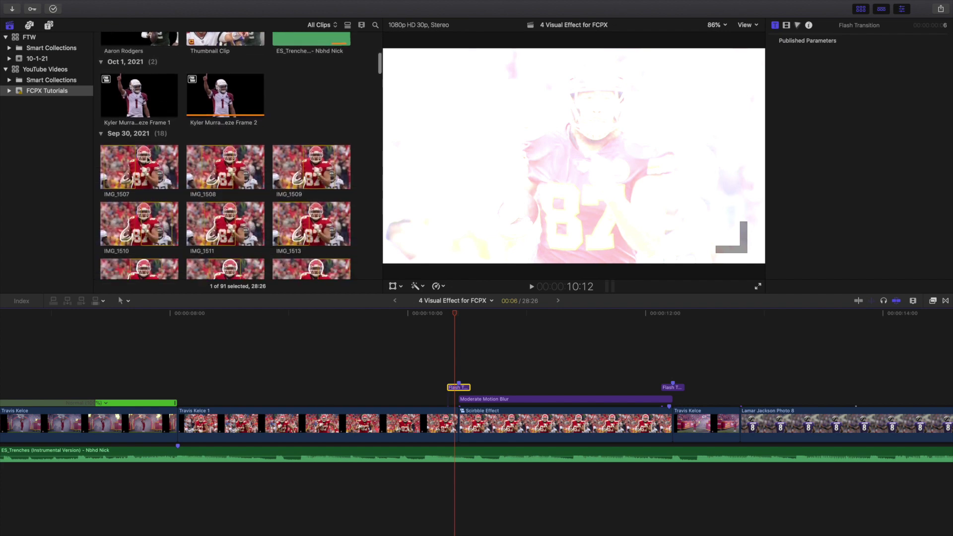
pyautogui.click(130, 168)
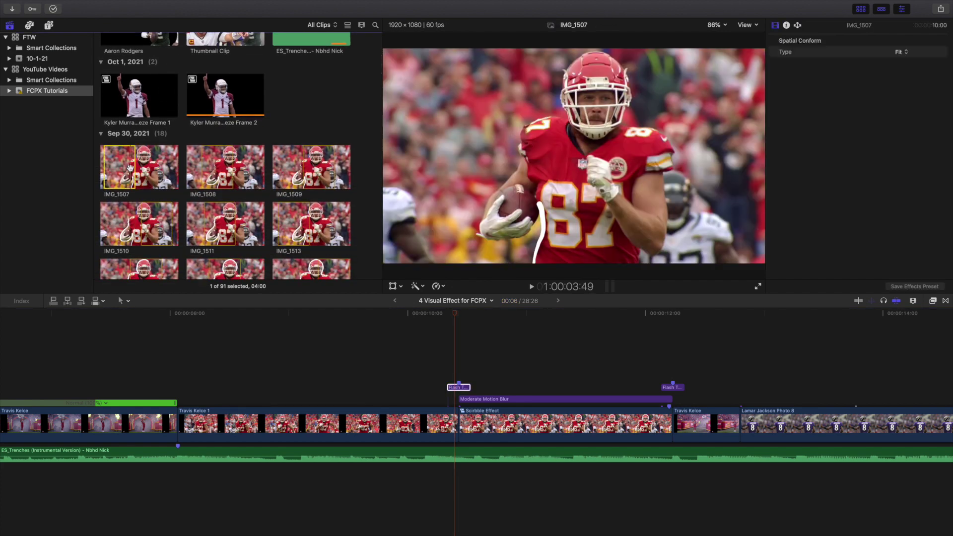
pyautogui.click(203, 165)
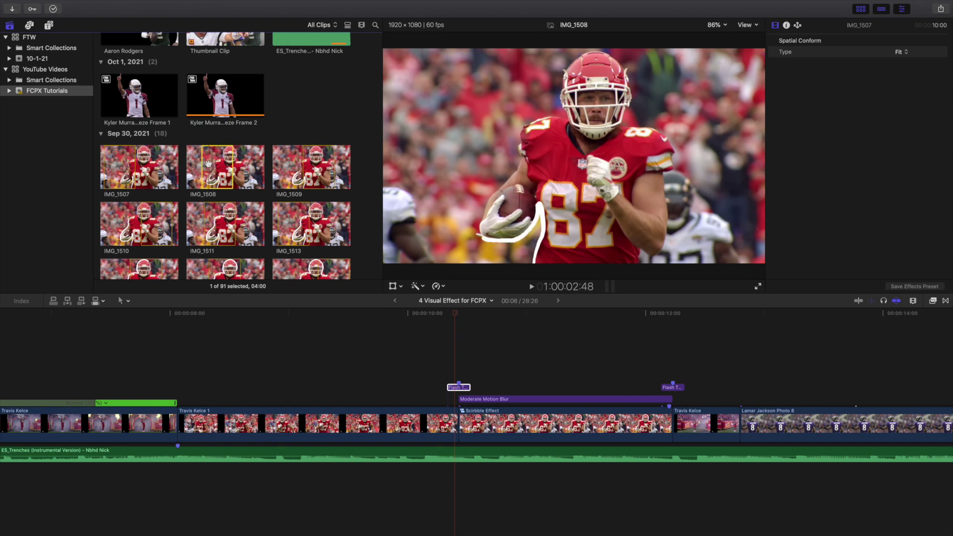
pyautogui.scroll(-3, 223, 164)
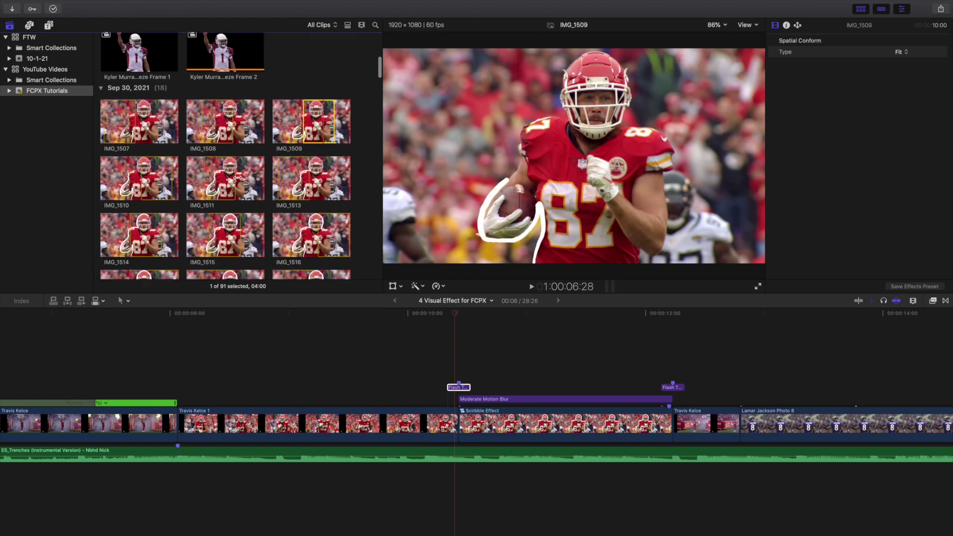
pyautogui.click(142, 179)
pyautogui.click(228, 183)
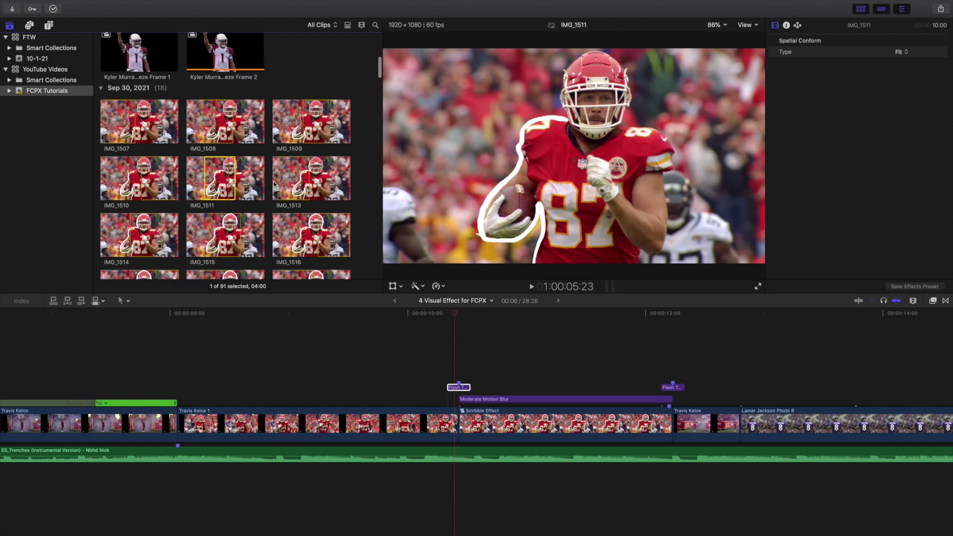
pyautogui.click(300, 179)
pyautogui.click(148, 233)
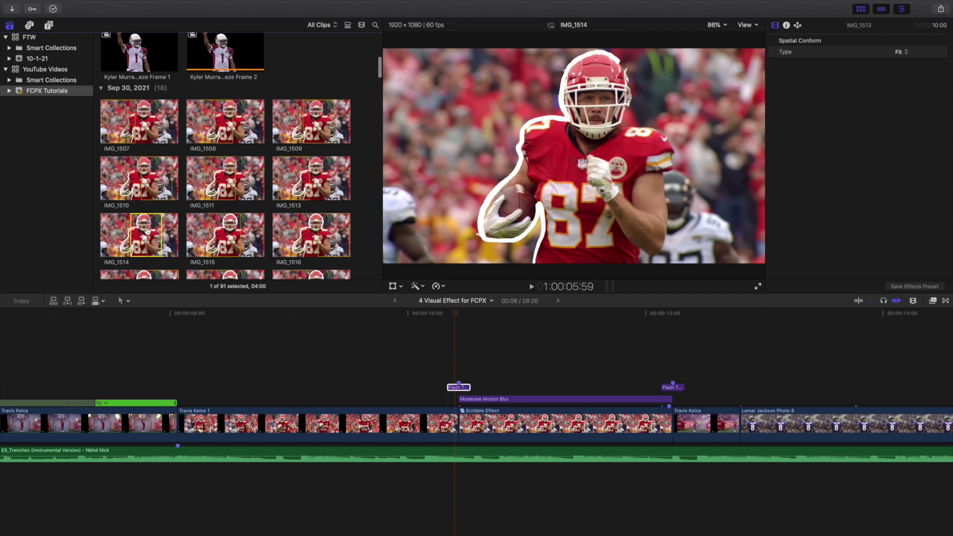
pyautogui.click(237, 230)
pyautogui.click(307, 231)
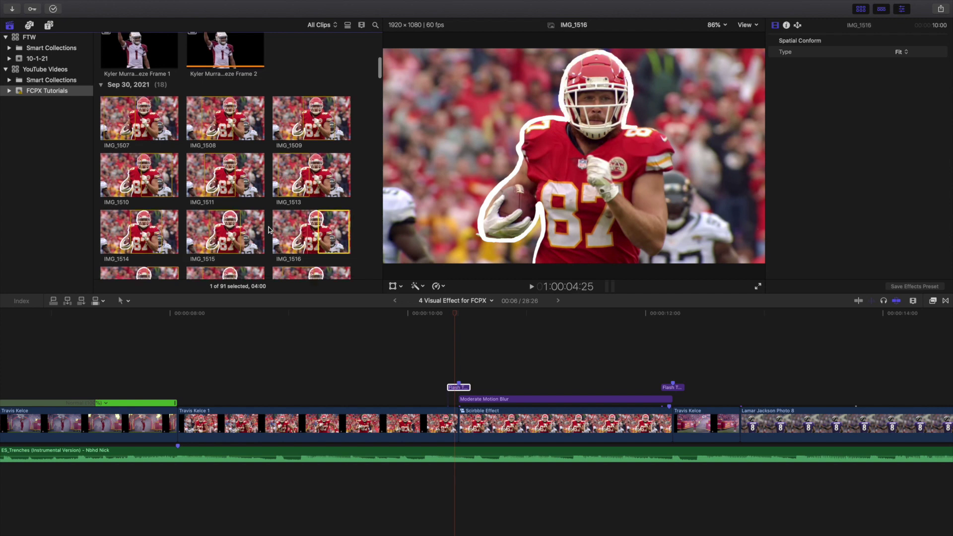
pyautogui.scroll(-6, 266, 225)
pyautogui.click(145, 184)
pyautogui.click(228, 186)
pyautogui.click(303, 187)
pyautogui.click(135, 236)
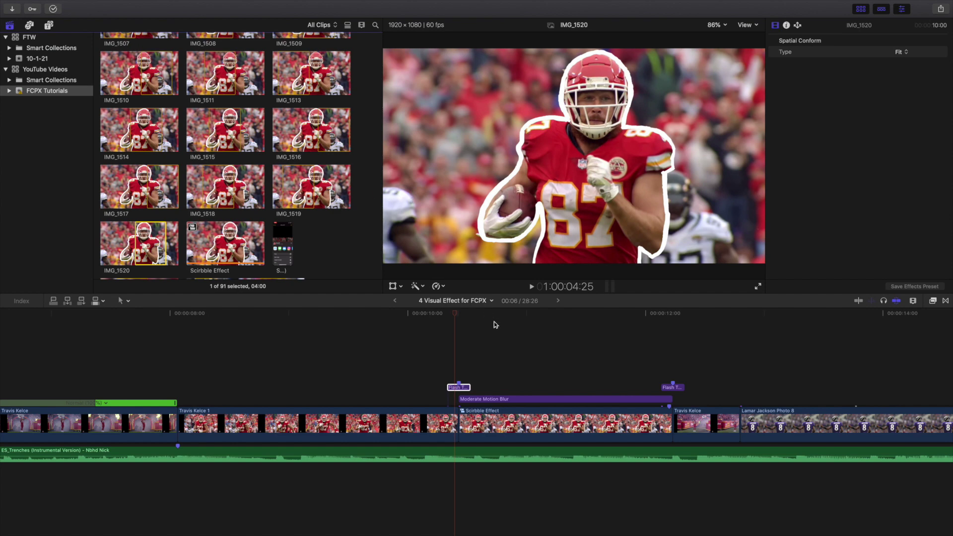
# Open the Scribble Effect compound clip from the timeline, examine its sequence of outline frames, and return to the main project
pyautogui.click(506, 337)
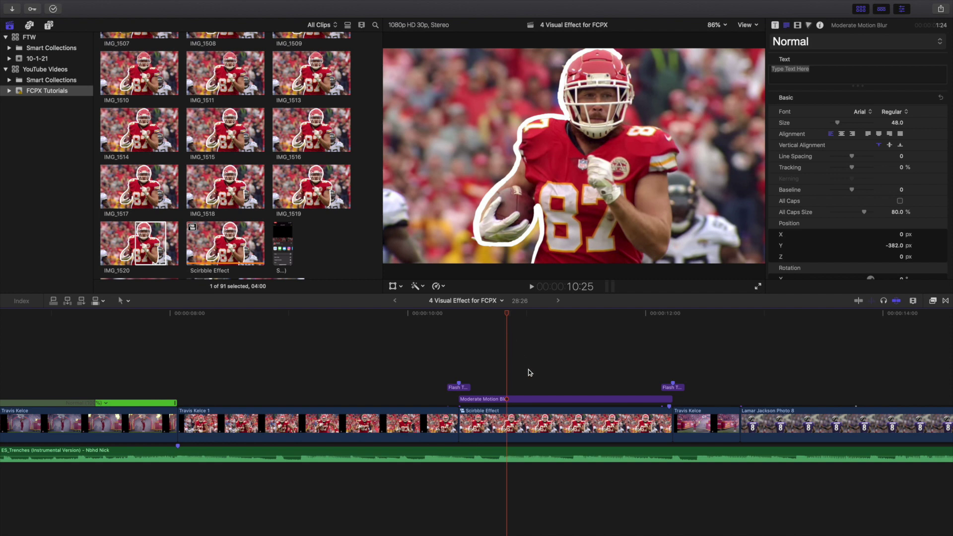
pyautogui.doubleClick(512, 424)
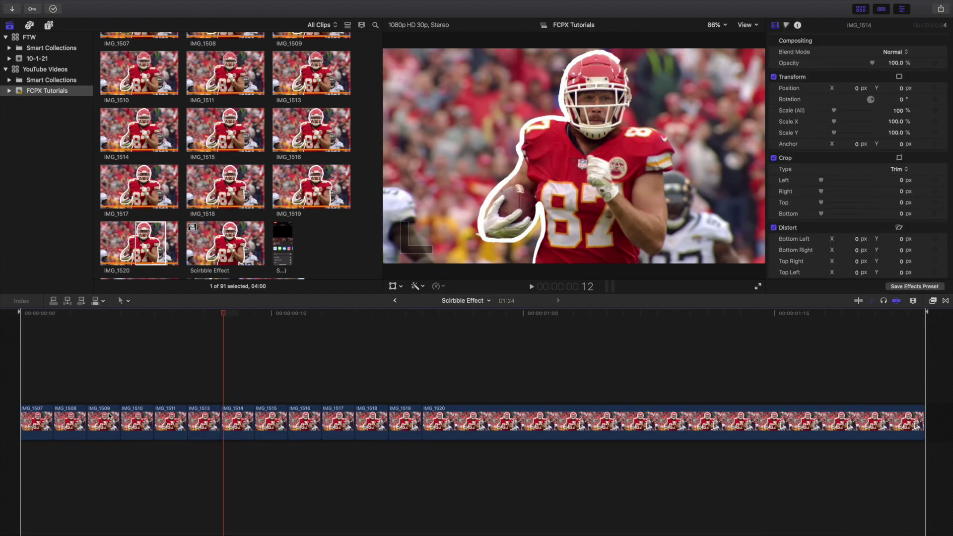
pyautogui.click(103, 417)
pyautogui.click(131, 421)
pyautogui.click(175, 420)
pyautogui.click(264, 419)
pyautogui.click(546, 431)
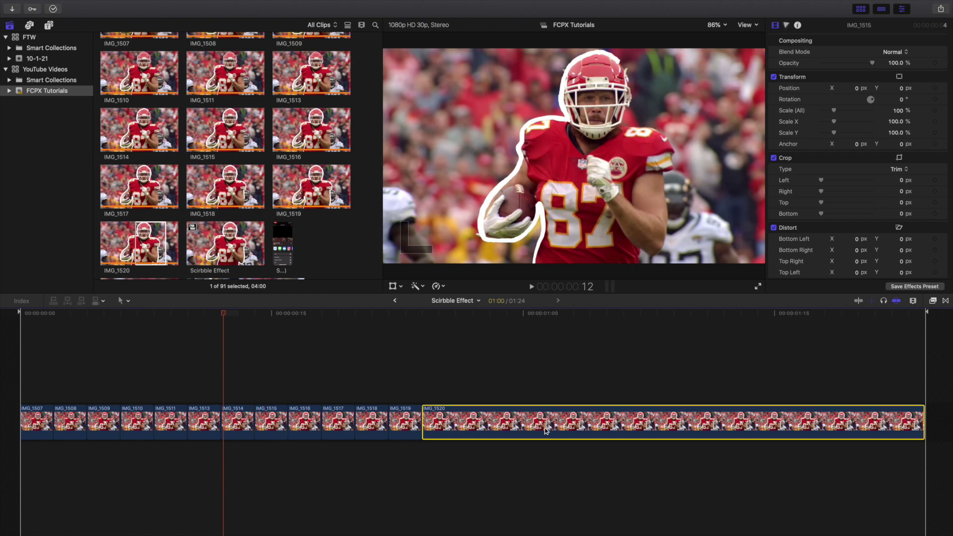
pyautogui.click(394, 300)
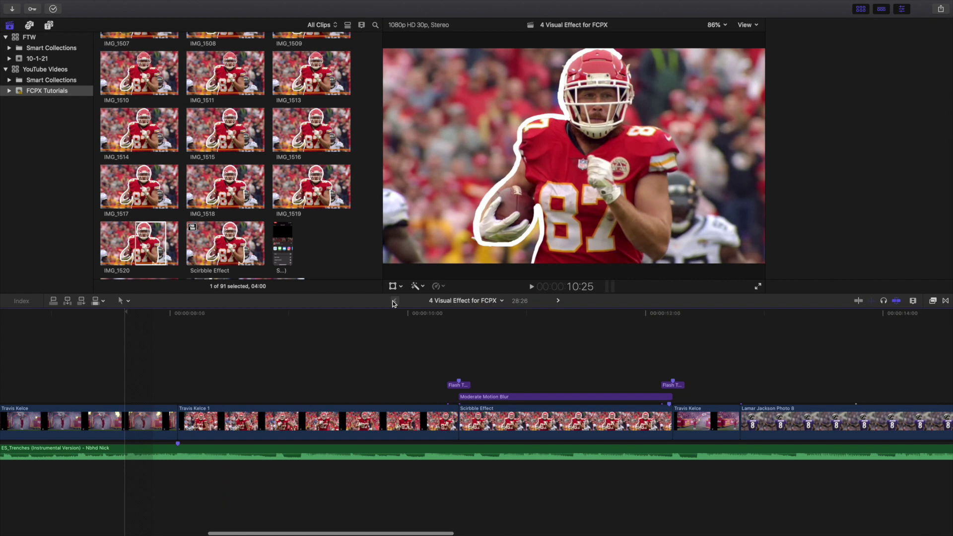
# Step frame by frame through the Scribble Effect clip up to 10:27, examining how the outline builds up
pyautogui.click(479, 372)
pyautogui.press('Right')
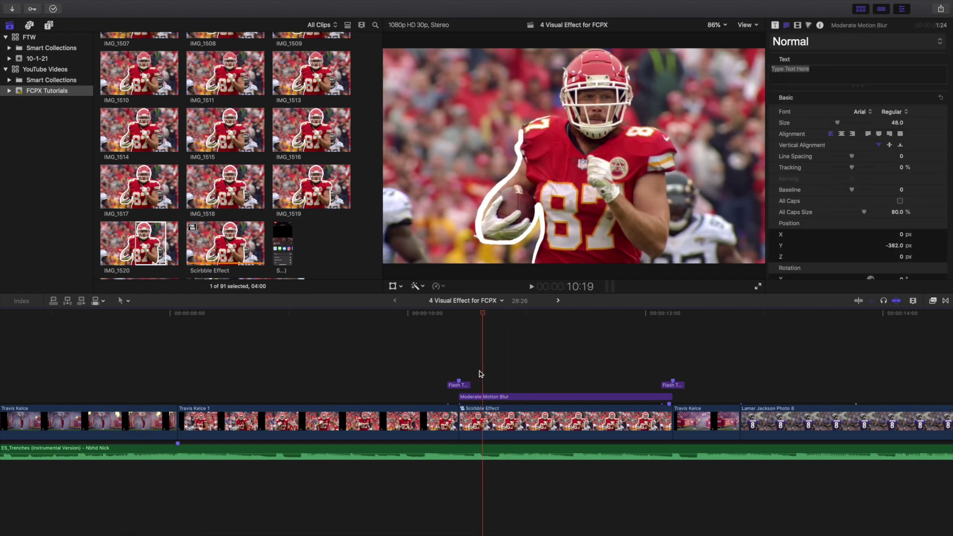
pyautogui.press('Right')
pyautogui.press('Right')
pyautogui.press('Right')
pyautogui.press('Right')
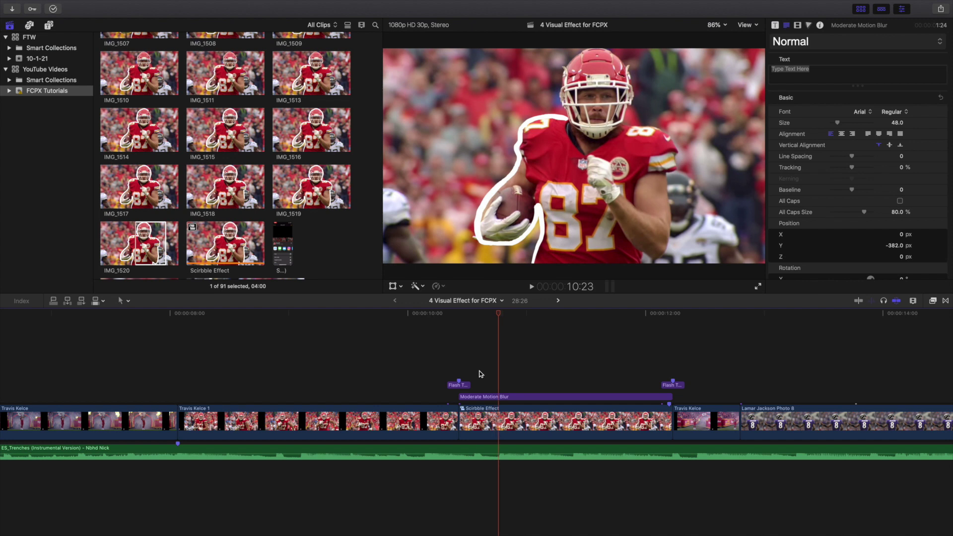
pyautogui.press('Right')
pyautogui.press('Right')
pyautogui.press('Right')
pyautogui.press('Right')
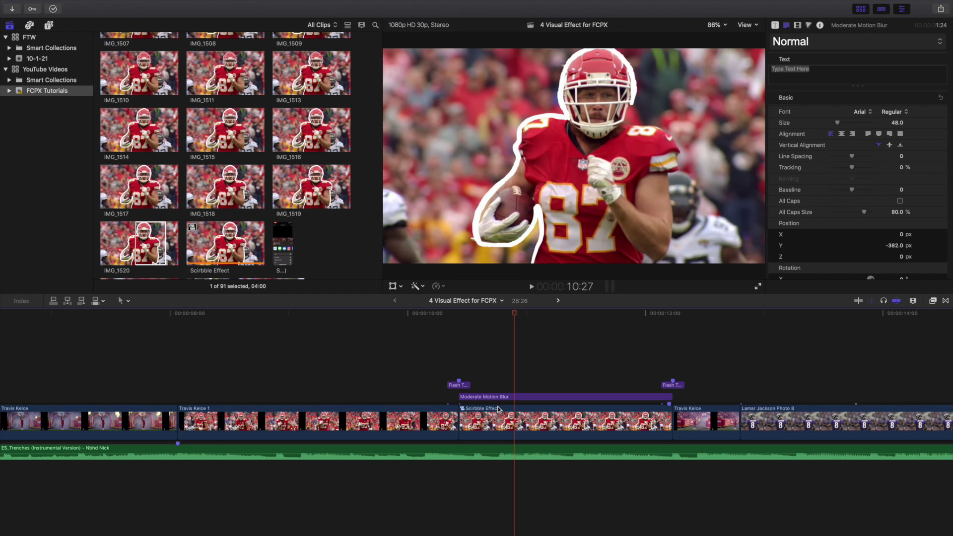
# Play the Scribble Effect clip from 10:13 and examine its scale keyframes at the start and at 12:06
pyautogui.click(457, 372)
pyautogui.click(469, 422)
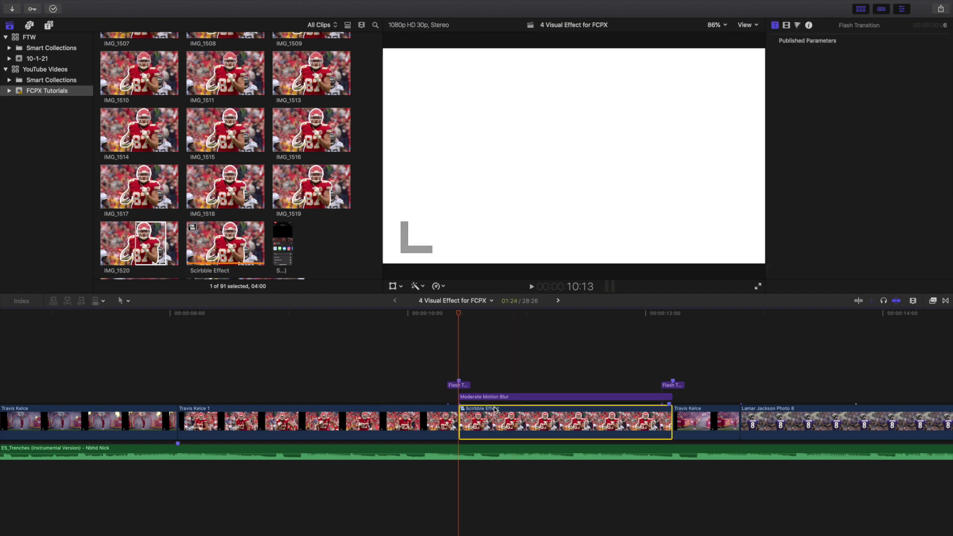
pyautogui.press('space')
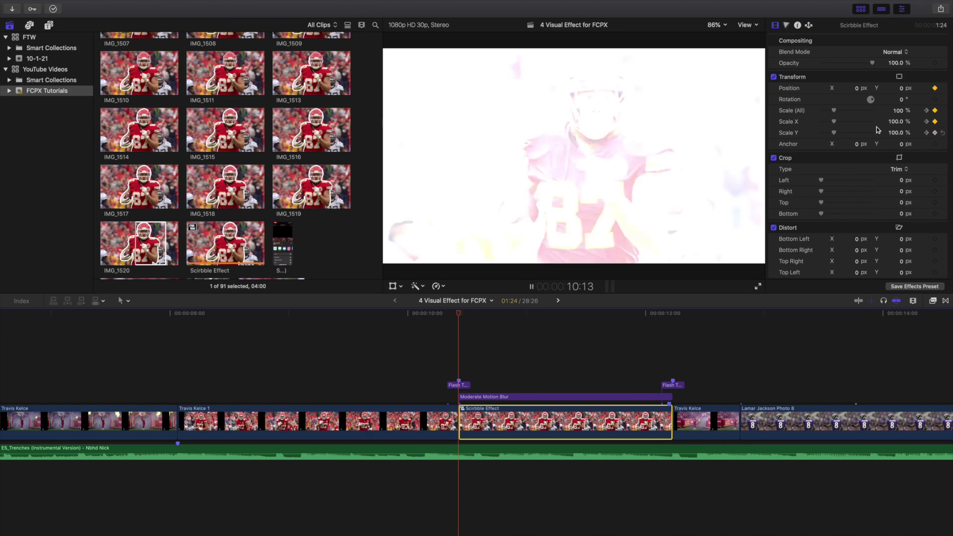
pyautogui.press('space')
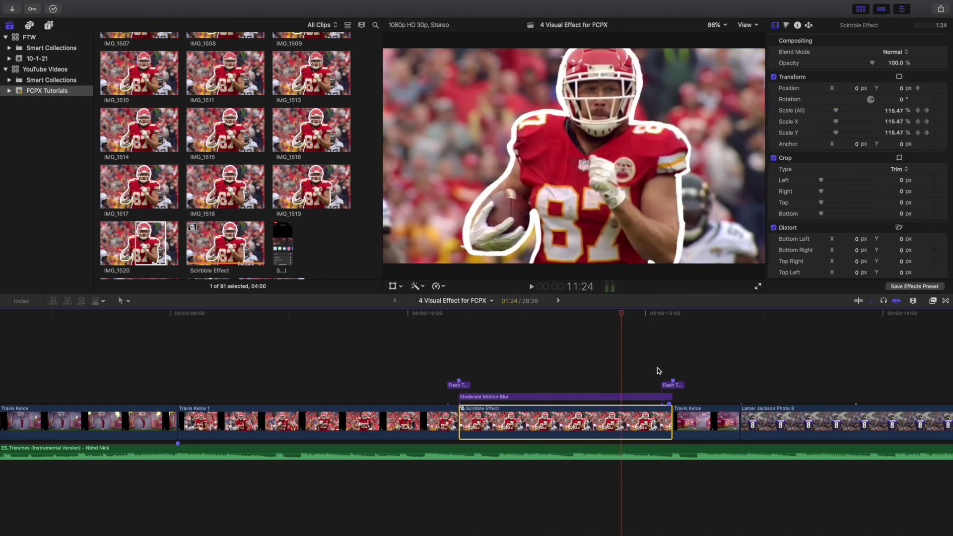
pyautogui.click(669, 384)
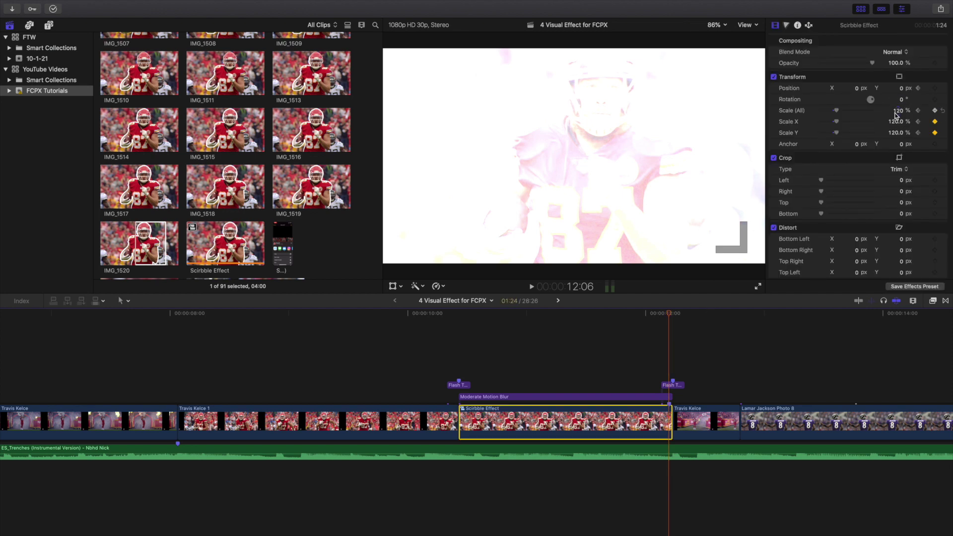
pyautogui.click(623, 336)
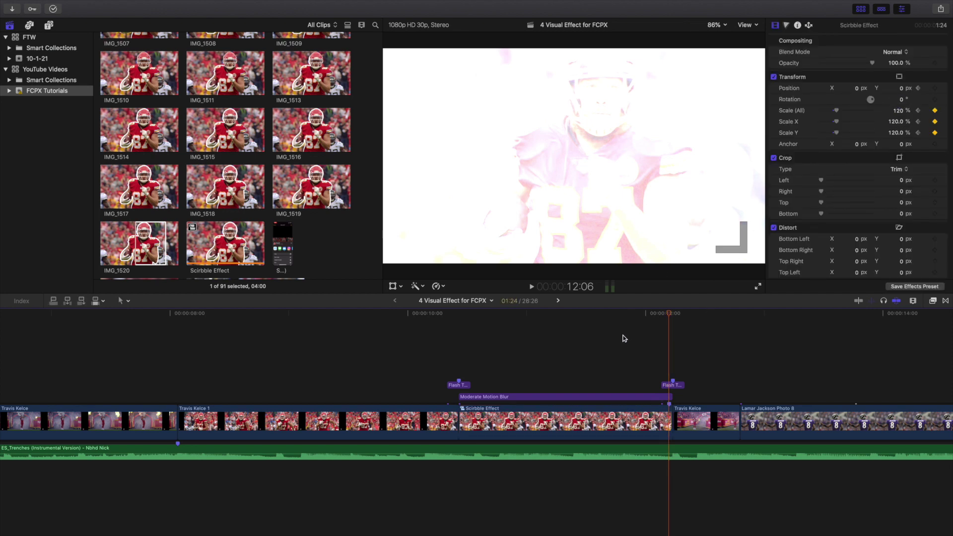
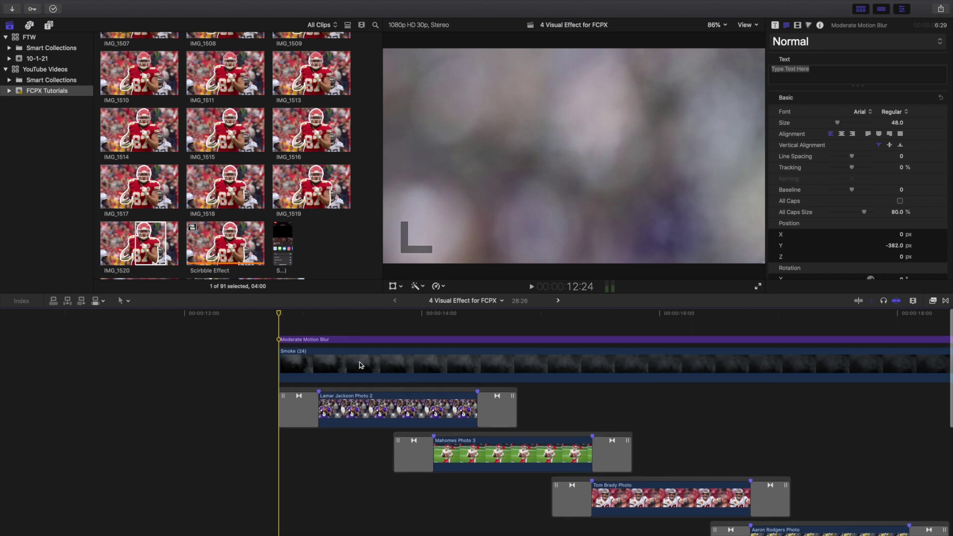
# Examine the Draw Mask settings on Tom Brady Photo and the mask and transform of Lamar Jackson Photo 2 at 13:15
pyautogui.click(347, 402)
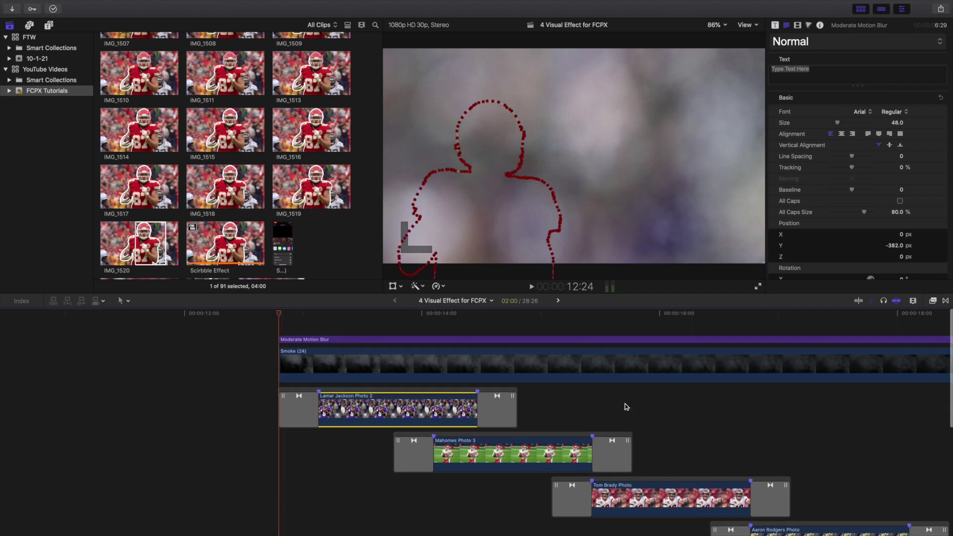
pyautogui.scroll(-2, 610, 412)
pyautogui.click(629, 451)
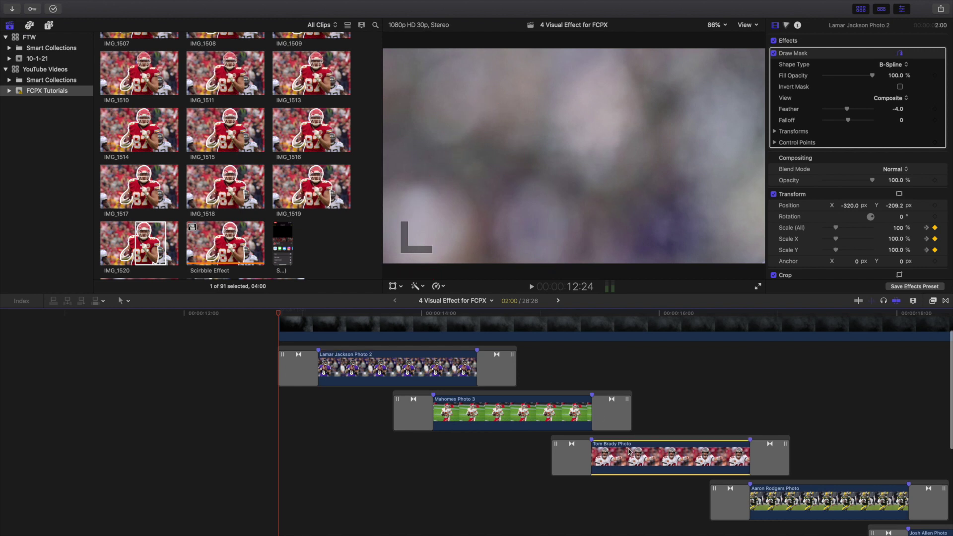
pyautogui.scroll(2, 354, 381)
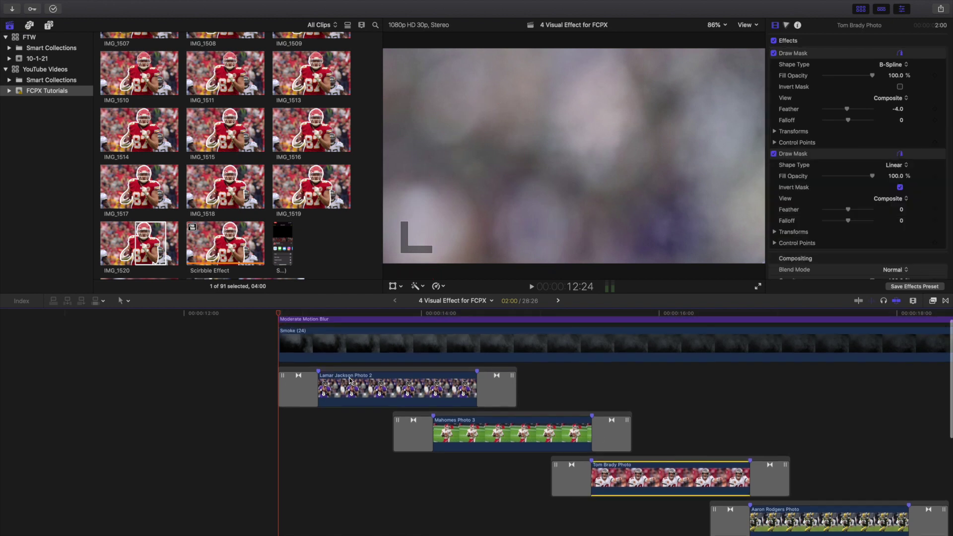
pyautogui.click(359, 330)
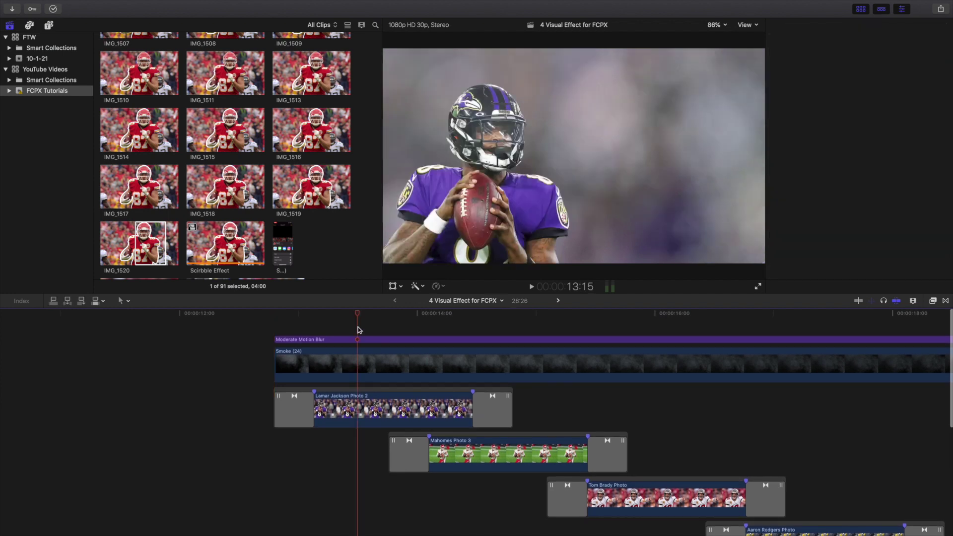
pyautogui.click(354, 402)
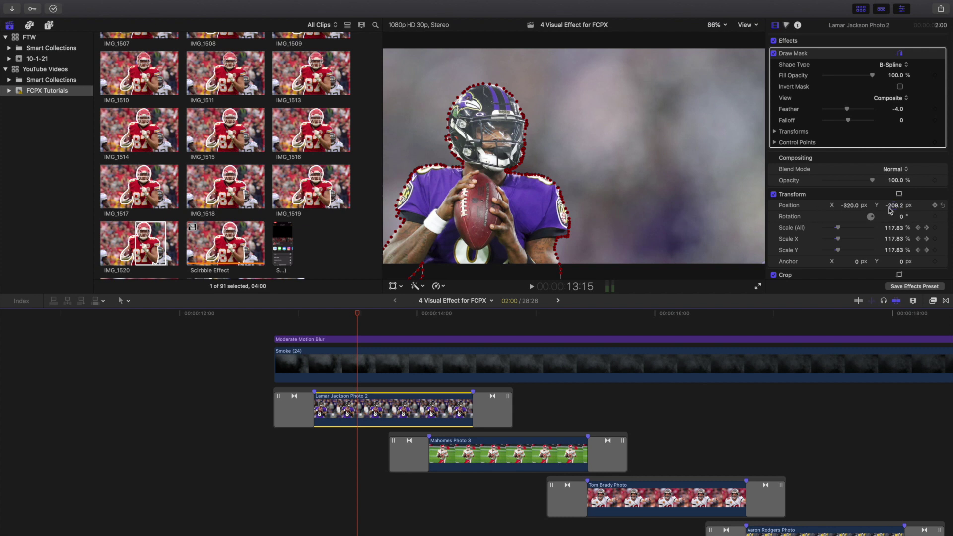
# Examine the two Draw Masks and the position and scale of Tom Brady Photo at 16:02
pyautogui.click(665, 417)
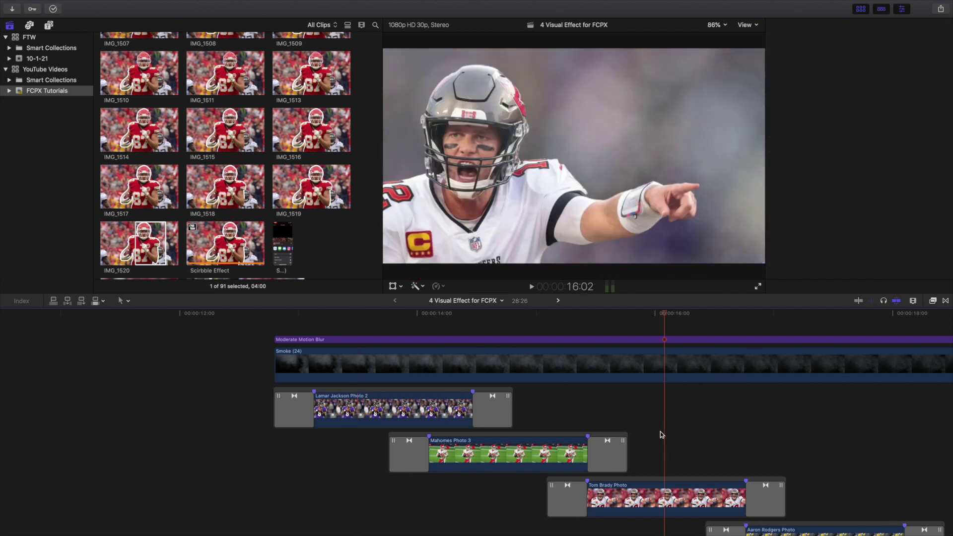
pyautogui.click(660, 487)
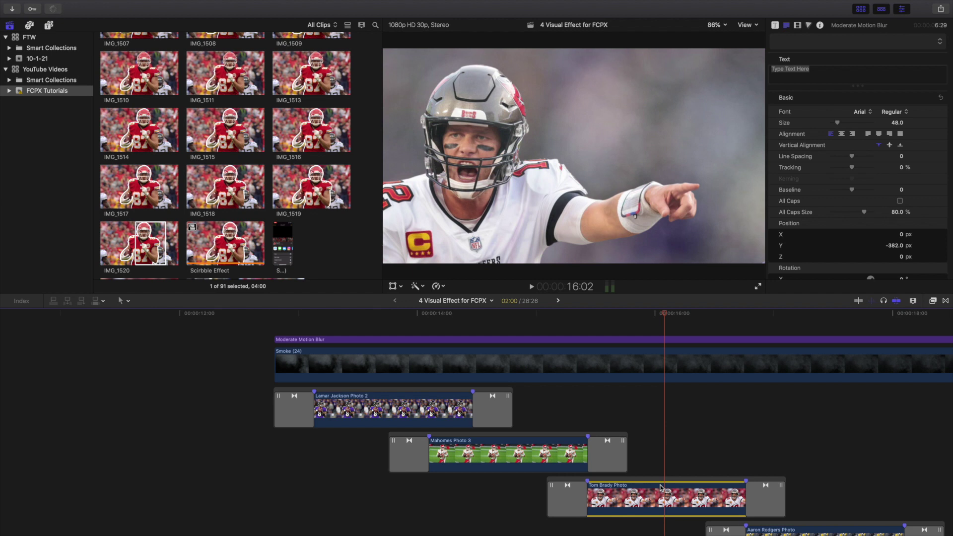
pyautogui.scroll(-3, 820, 269)
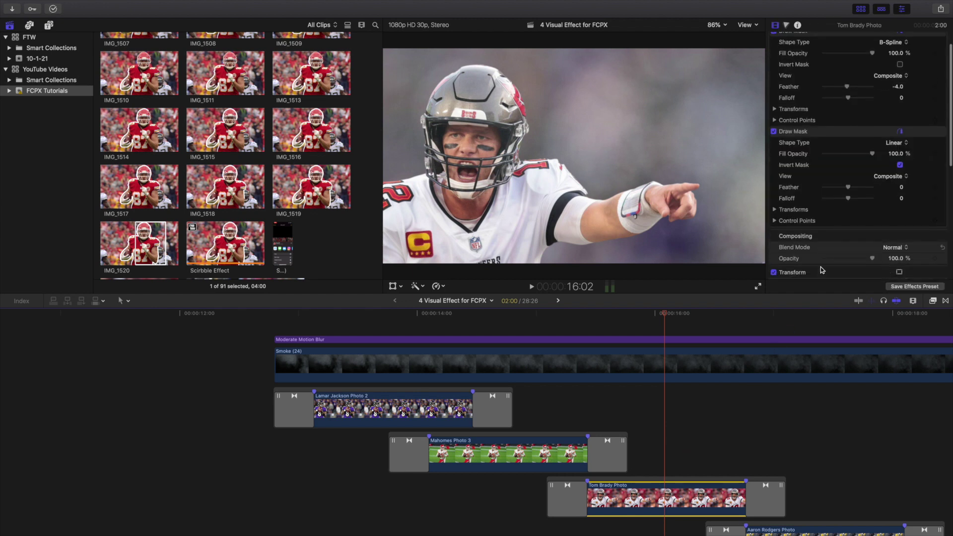
pyautogui.scroll(-2, 820, 270)
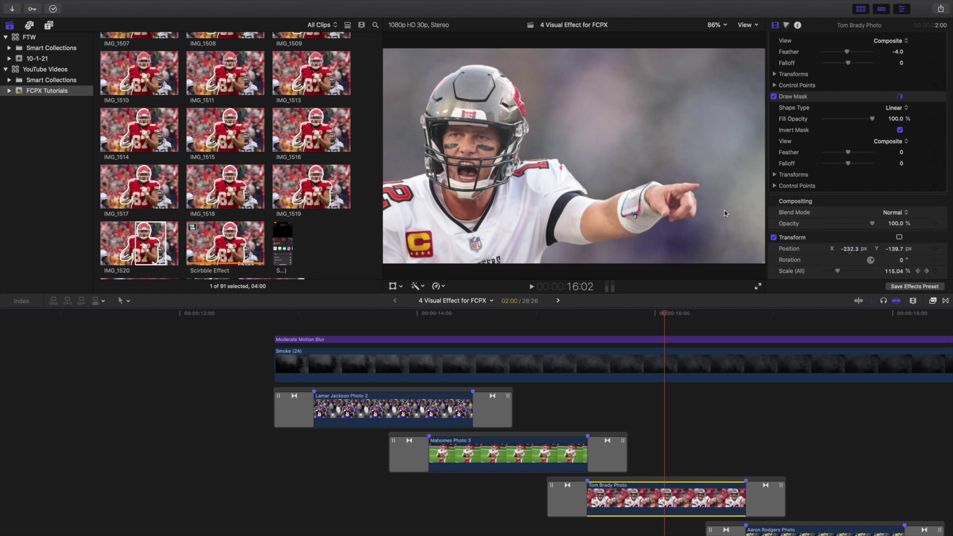
# Check the Tom Brady image's placement against the viewer's horizon overlay, and turn the overlay off again
pyautogui.click(746, 26)
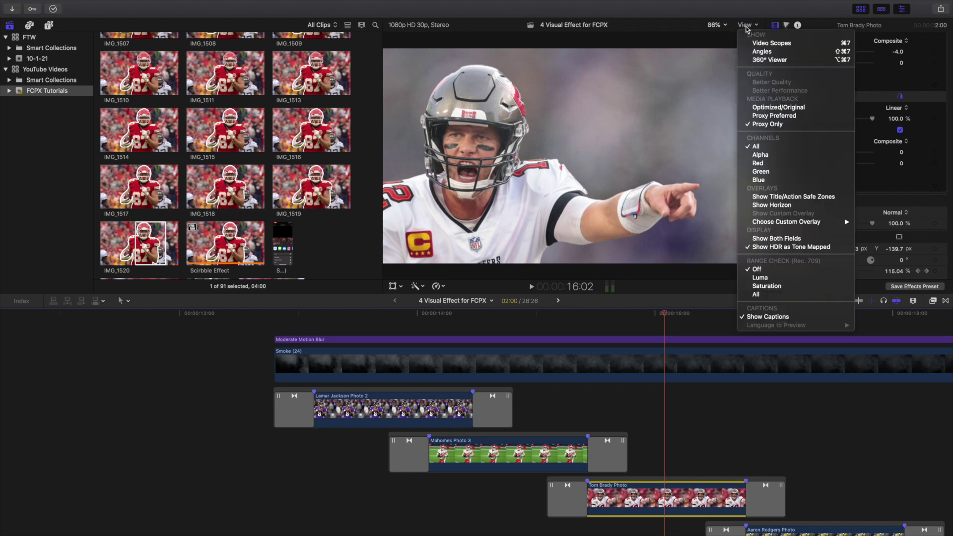
pyautogui.click(753, 205)
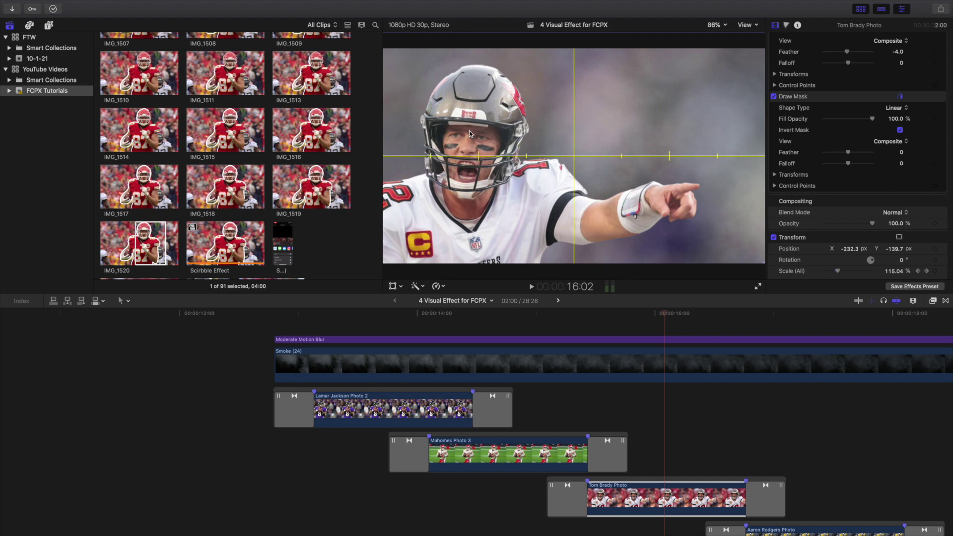
pyautogui.click(744, 25)
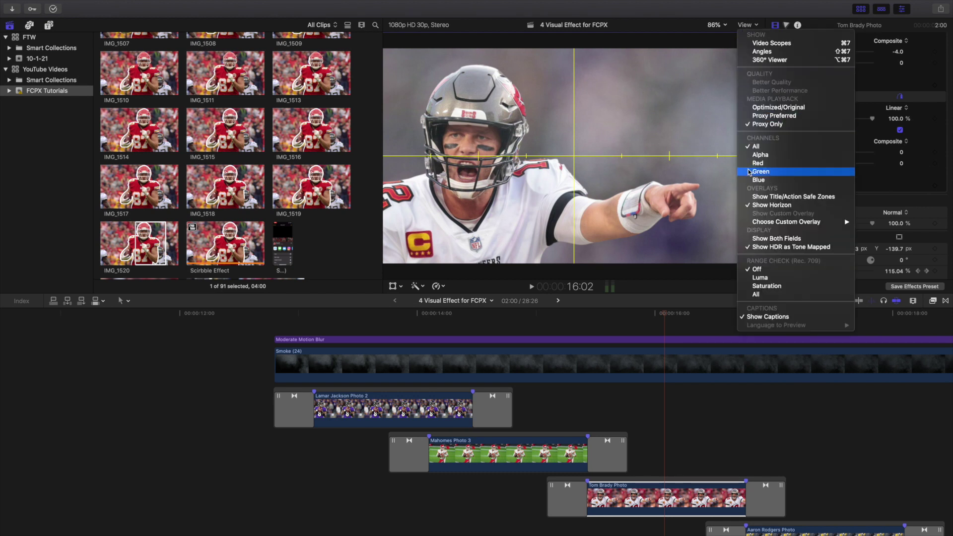
pyautogui.click(748, 207)
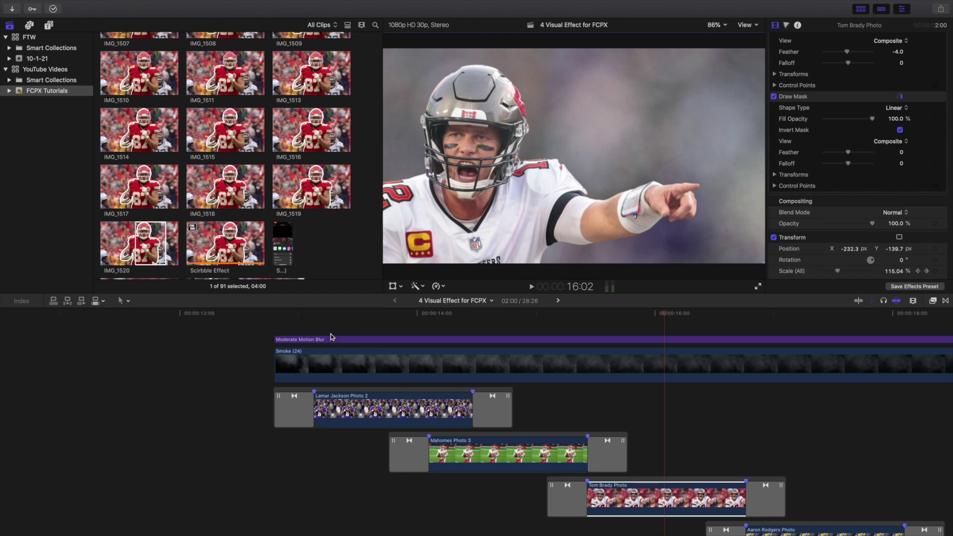
# Play the masked photo sequence from 13:04 and examine the Draw Mask and scale of Lamar Jackson Photo 2 at 14:18
pyautogui.click(314, 328)
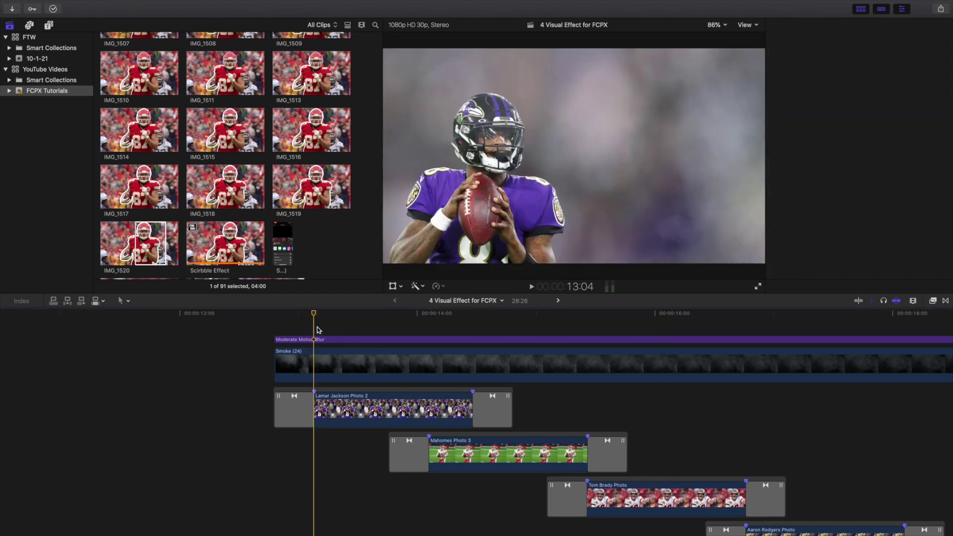
pyautogui.click(323, 339)
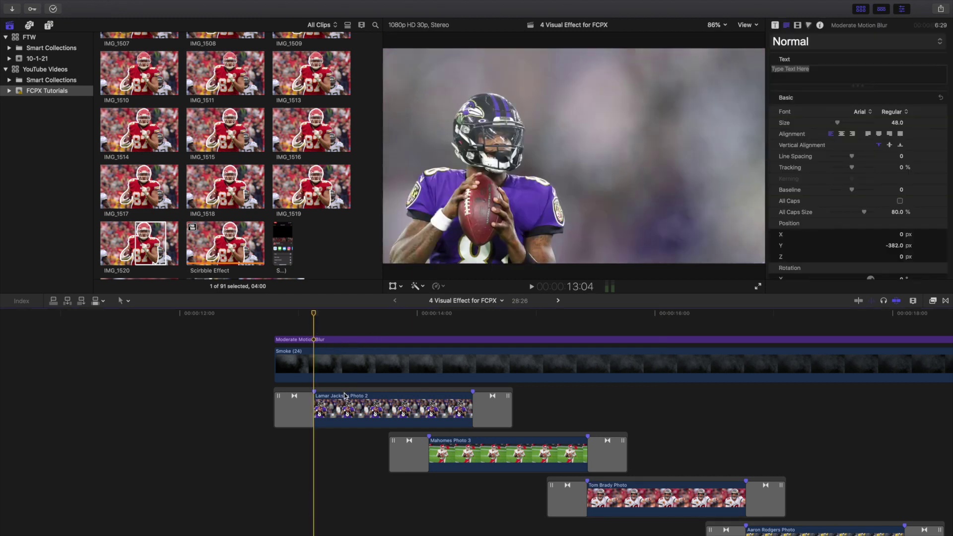
pyautogui.press('space')
pyautogui.press('space')
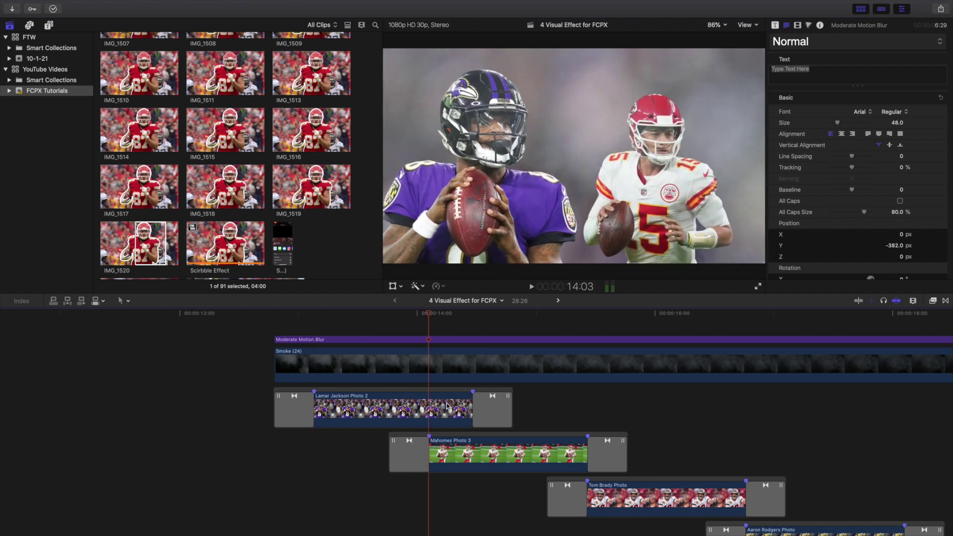
pyautogui.click(491, 328)
pyautogui.click(451, 403)
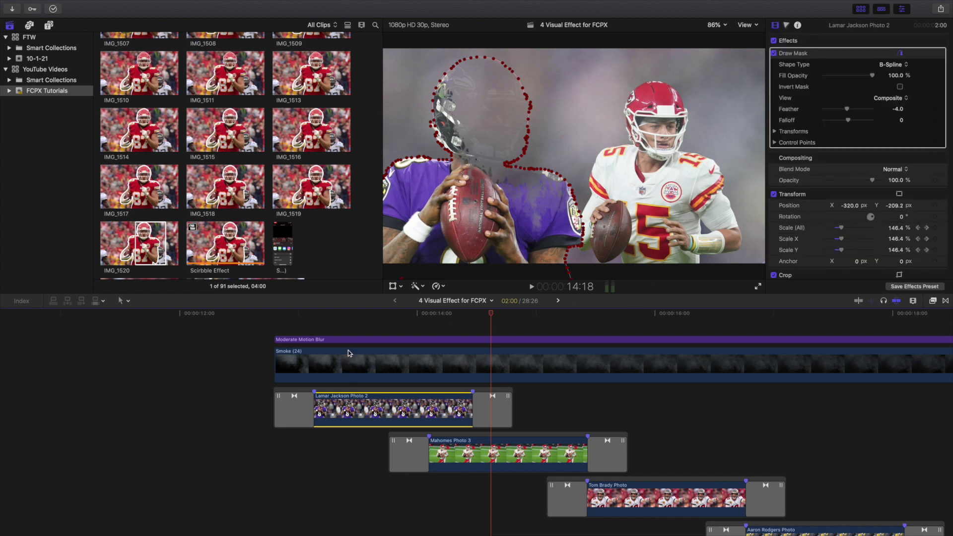
# Replay from 13:06, check the scale of Lamar Jackson Photo 2 at 13:19, and play on to 15:01
pyautogui.click(326, 331)
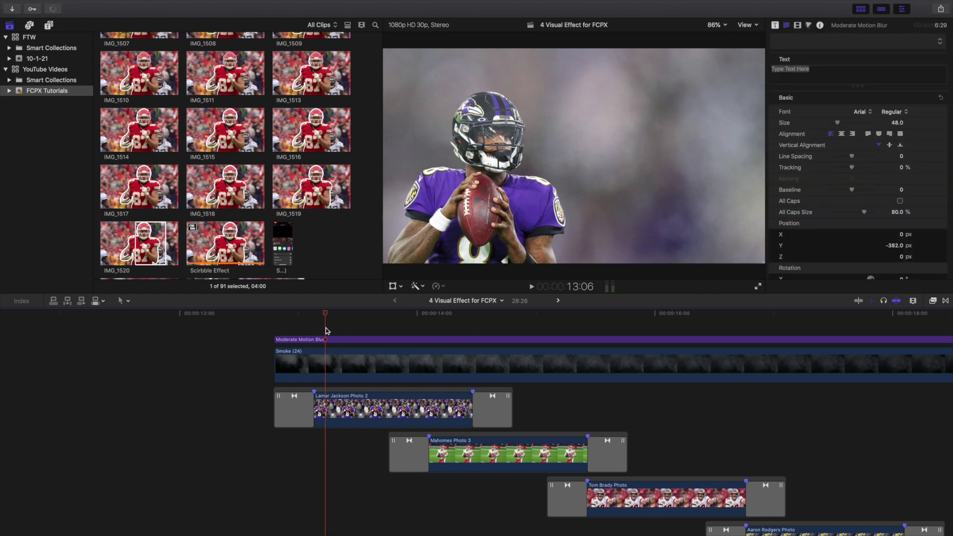
pyautogui.press('space')
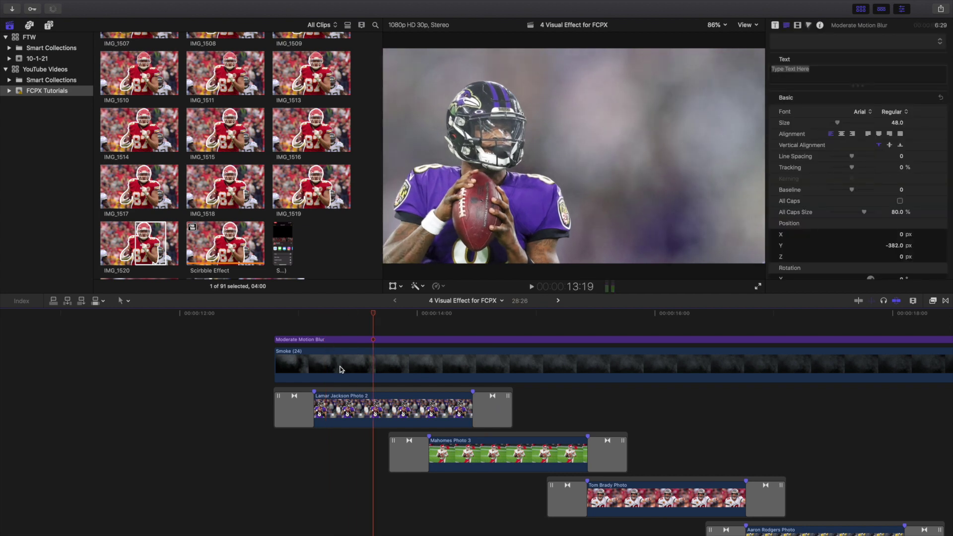
pyautogui.click(370, 403)
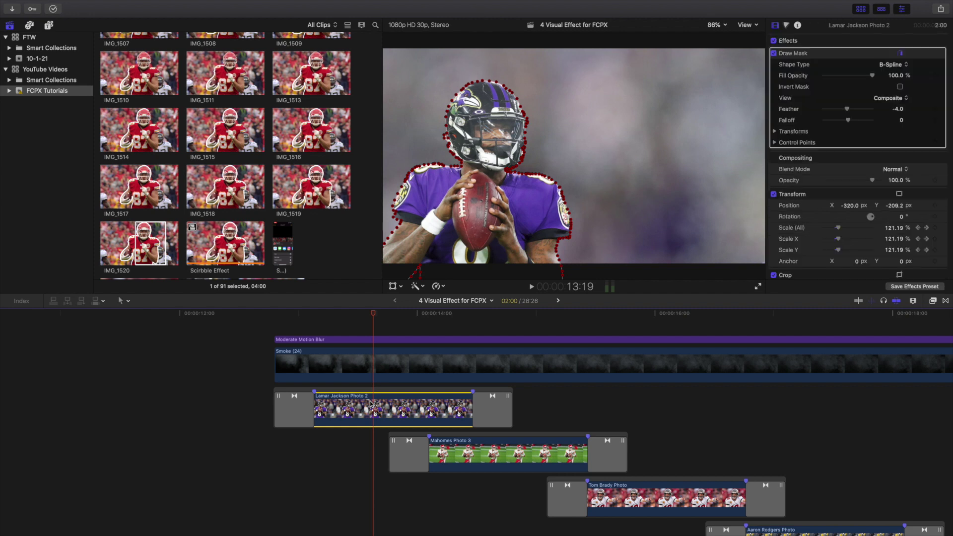
pyautogui.press('space')
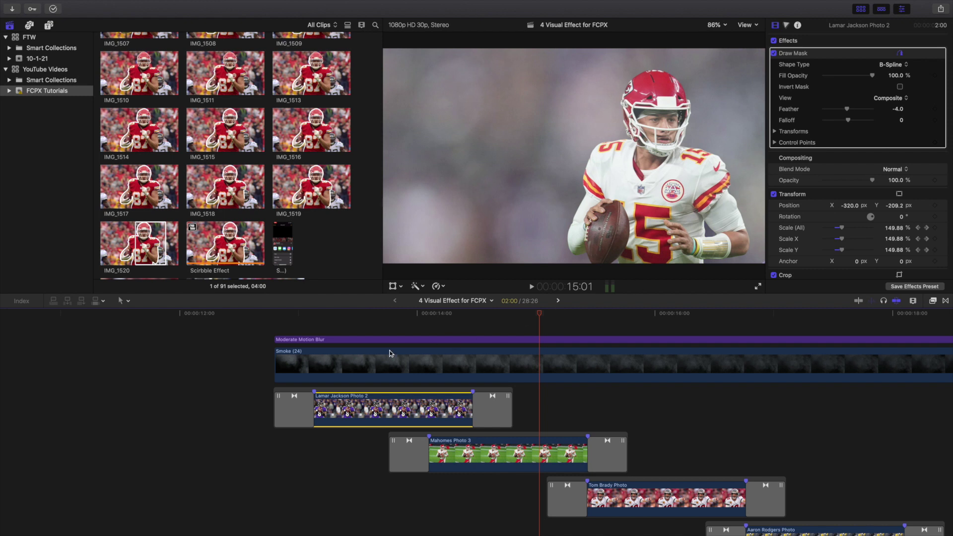
# Play the opening transition of Lamar Jackson Photo 2 from its start and stop partway through at 12:29
pyautogui.click(357, 330)
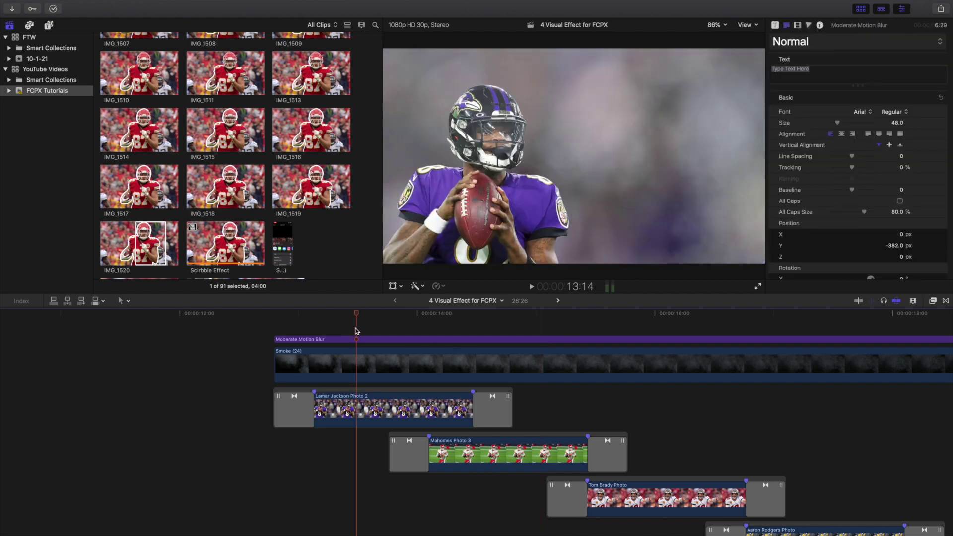
pyautogui.click(278, 329)
pyautogui.press('space')
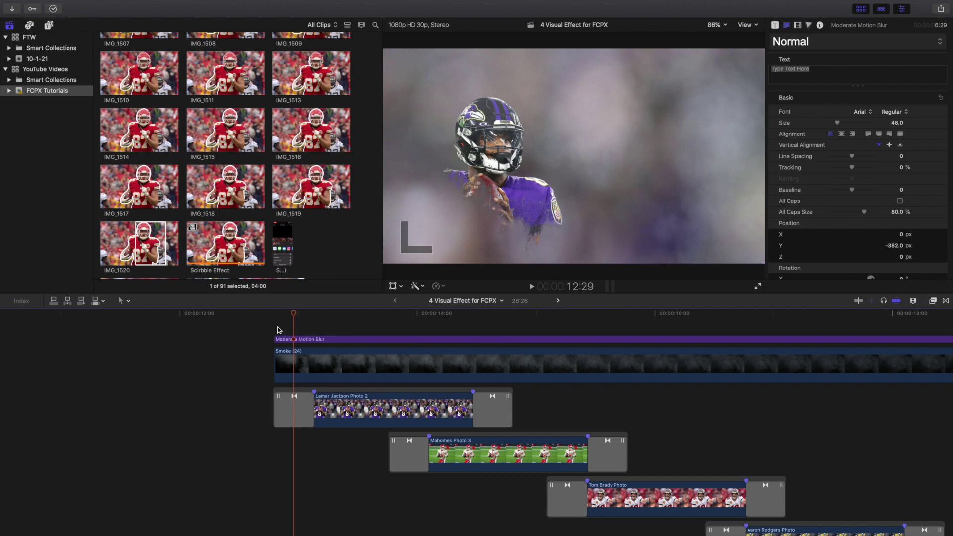
# Browse the FCP Transitions Collection and examine the settings of transition 17 at the start of Lamar Jackson Photo 2
pyautogui.click(945, 303)
pyautogui.scroll(-10, 878, 440)
pyautogui.scroll(-5, 878, 441)
pyautogui.scroll(3, 878, 440)
pyautogui.scroll(-4, 878, 440)
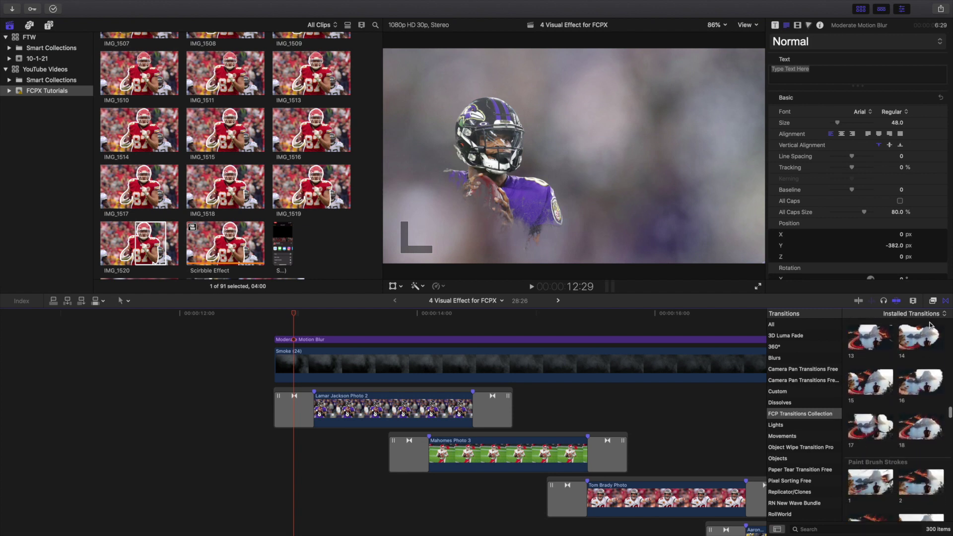
pyautogui.click(945, 300)
pyautogui.click(290, 412)
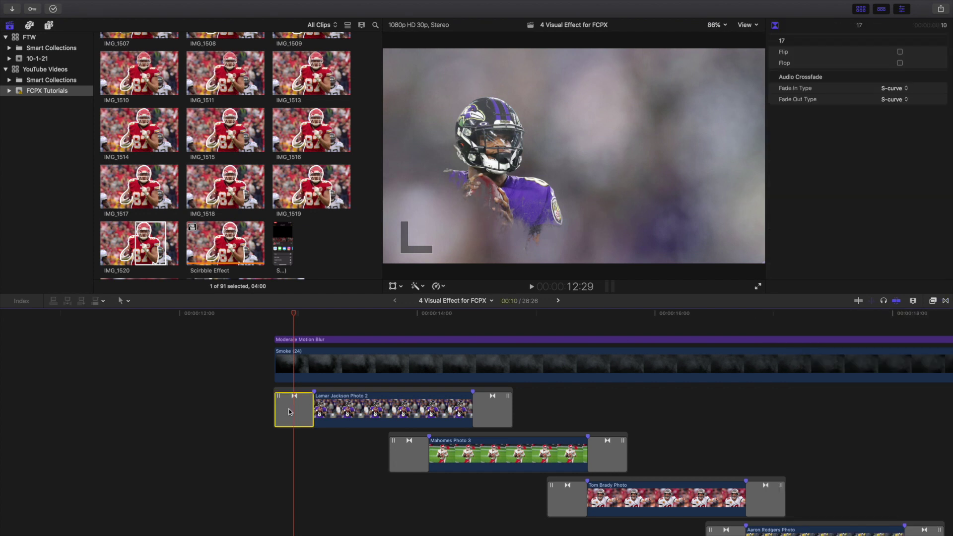
# Play the photo sequence from 12:24 to the start of the Mahomes Photo 3 transition at 13:24
pyautogui.click(339, 338)
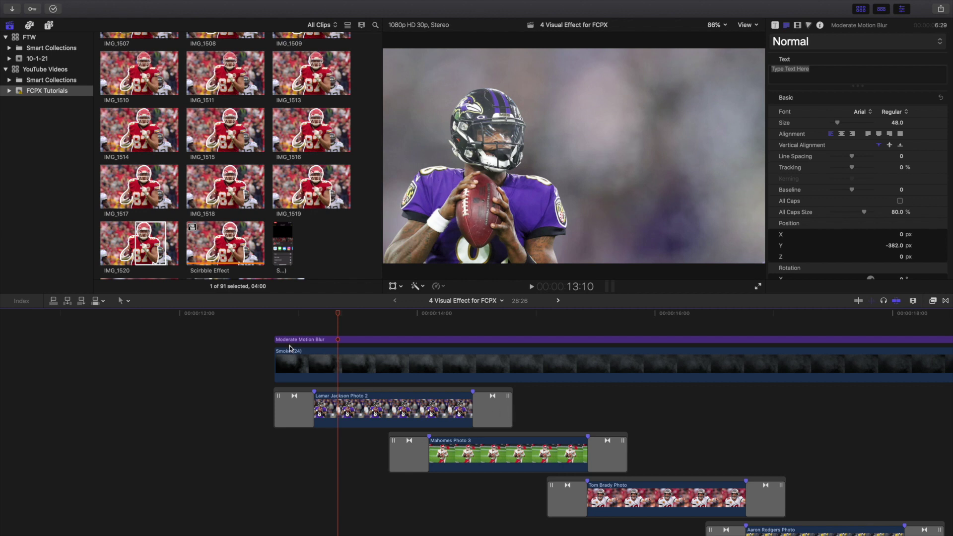
pyautogui.click(273, 329)
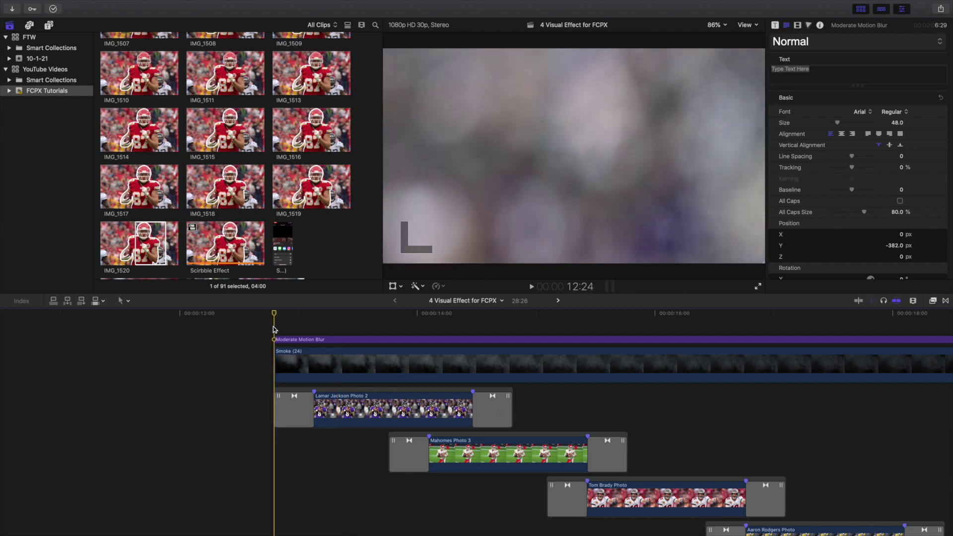
pyautogui.press('space')
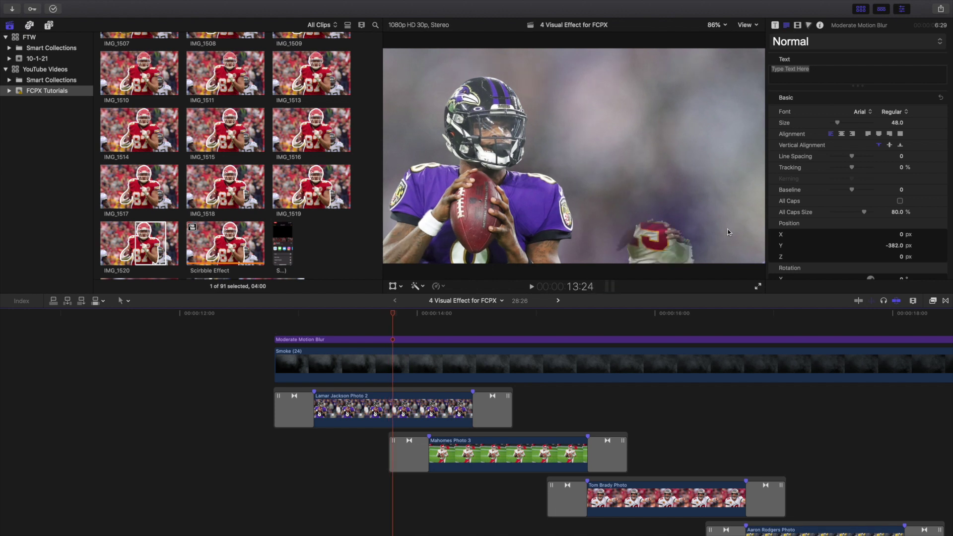
# Examine how the staggered player photo clips, smoke and motion blur layers are stacked above Lamar Jackson Photo 8 in the timeline
pyautogui.scroll(-5, 574, 355)
pyautogui.scroll(-3, 582, 355)
pyautogui.hscroll(5, 582, 355)
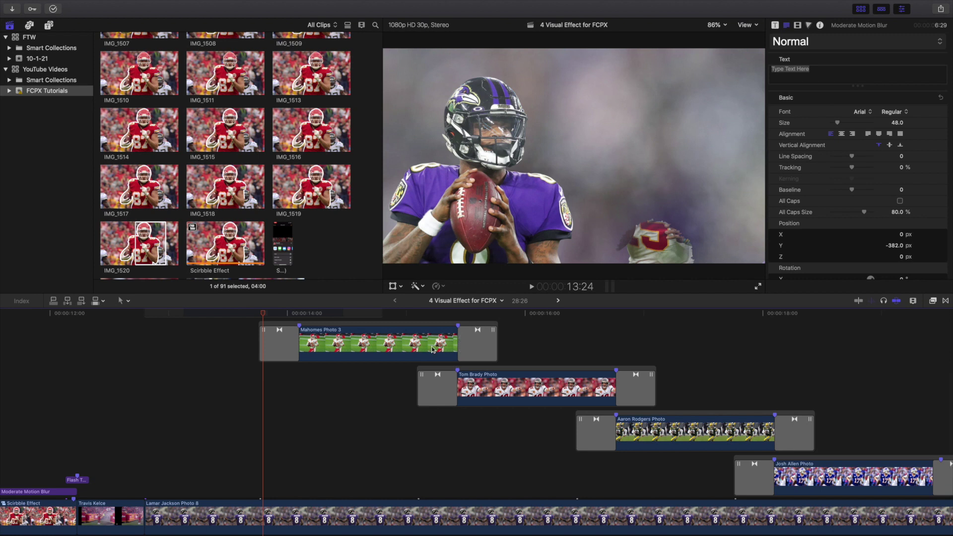
pyautogui.scroll(5, 417, 350)
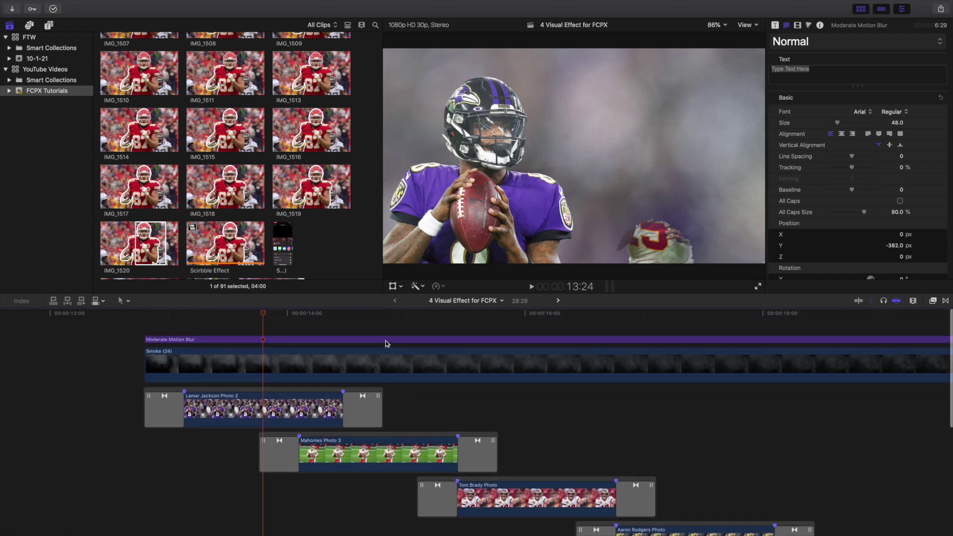
pyautogui.scroll(-4, 387, 343)
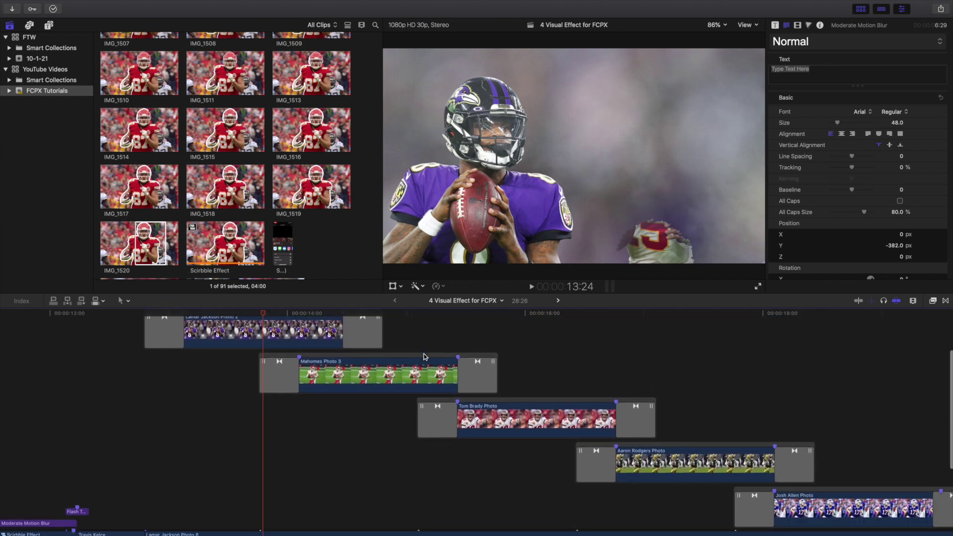
pyautogui.scroll(-2, 308, 492)
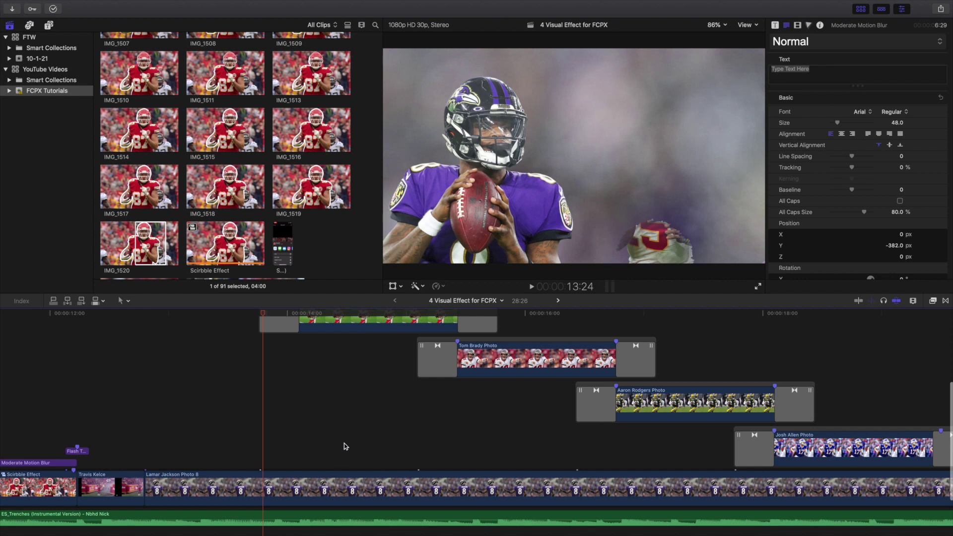
pyautogui.scroll(6, 345, 447)
# Play the Kyler Murray 6 clip and its stacked freeze frames from 21:00, replaying the effect through to 23:21
pyautogui.click(227, 365)
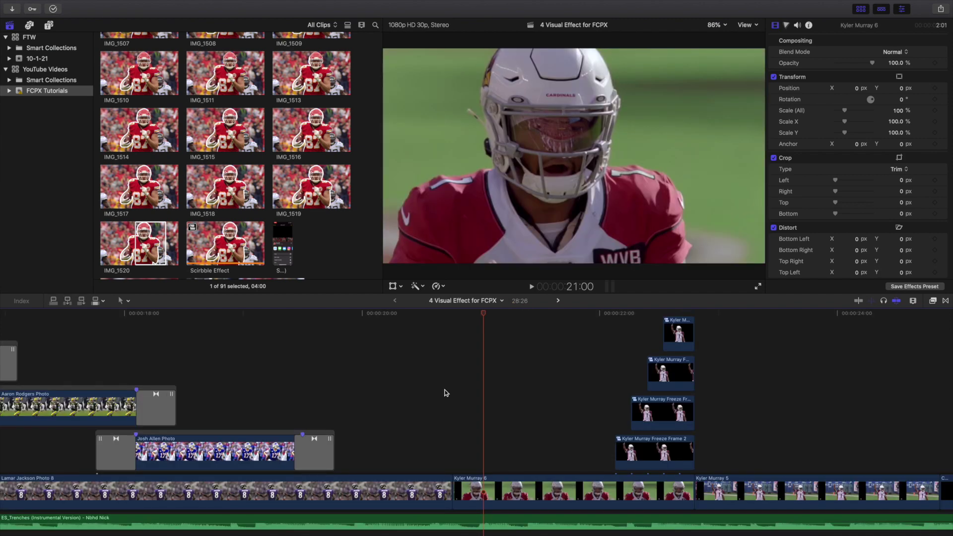
pyautogui.press('space')
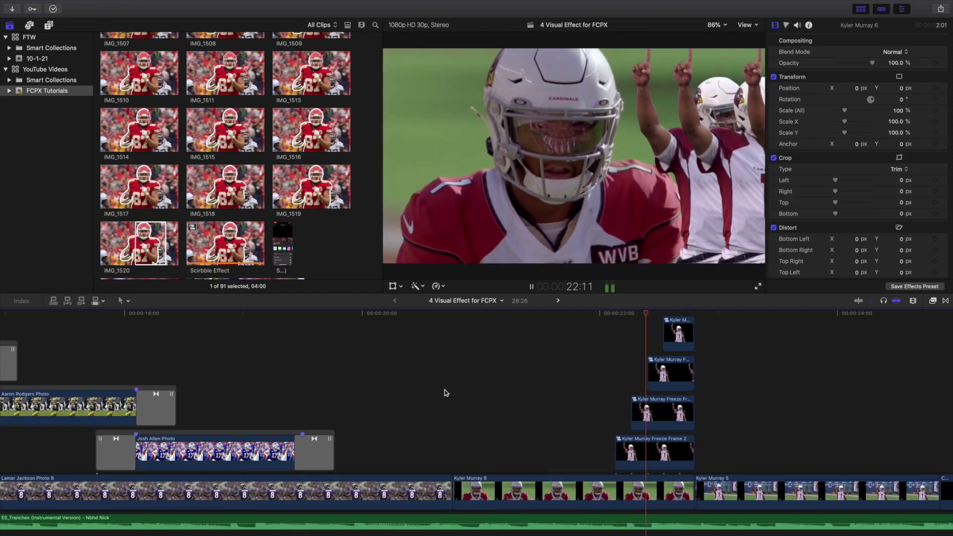
pyautogui.click(527, 395)
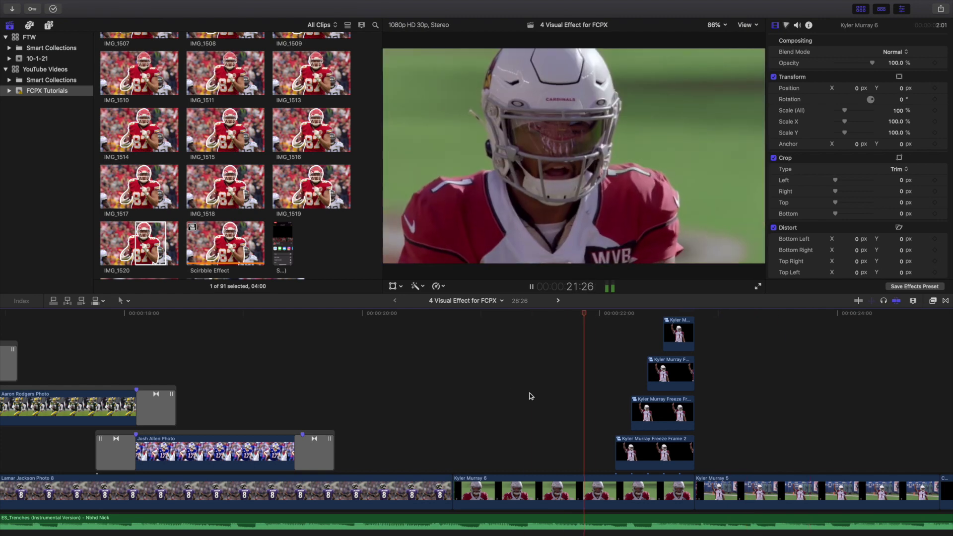
pyautogui.press('space')
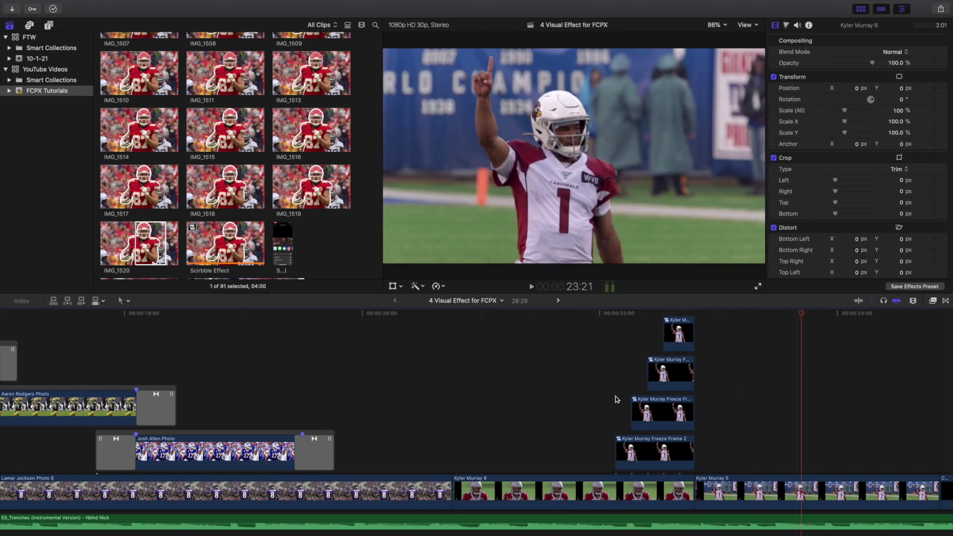
# Check the off-screen placement of the lowest Kyler Murray Freeze Frame 2 clip at 22:04 with the viewer at 50%, and restore it to Fit
pyautogui.click(615, 399)
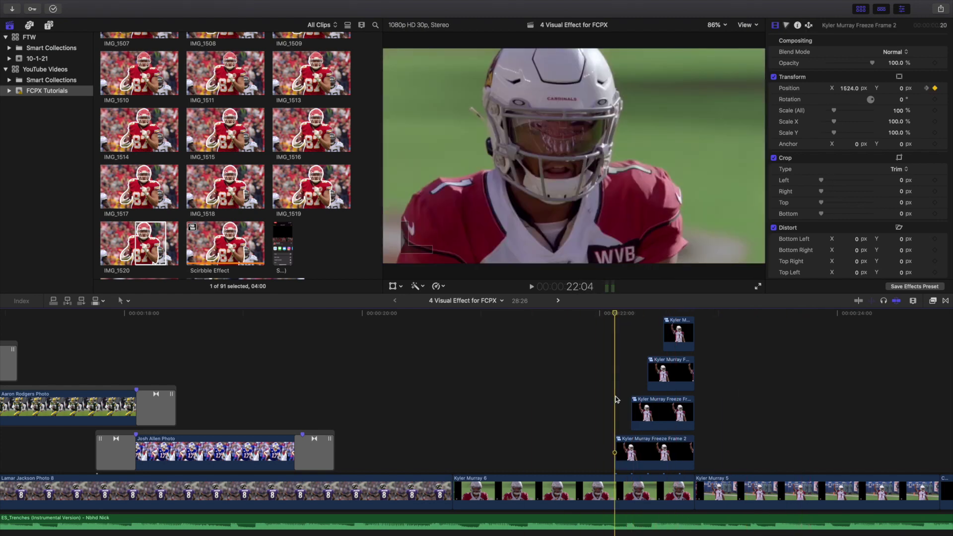
pyautogui.press('super+equal')
pyautogui.press('super+equal')
pyautogui.hscroll(10, 615, 398)
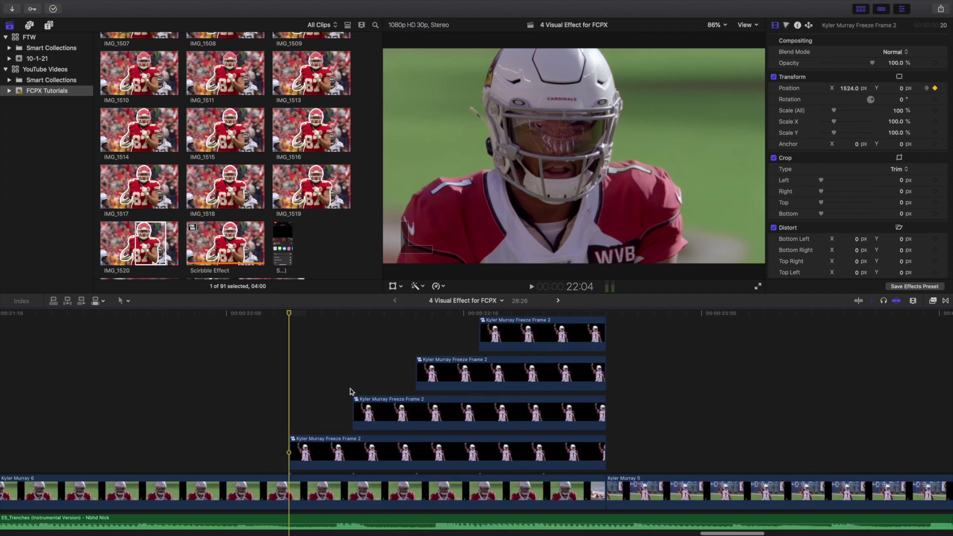
pyautogui.click(324, 455)
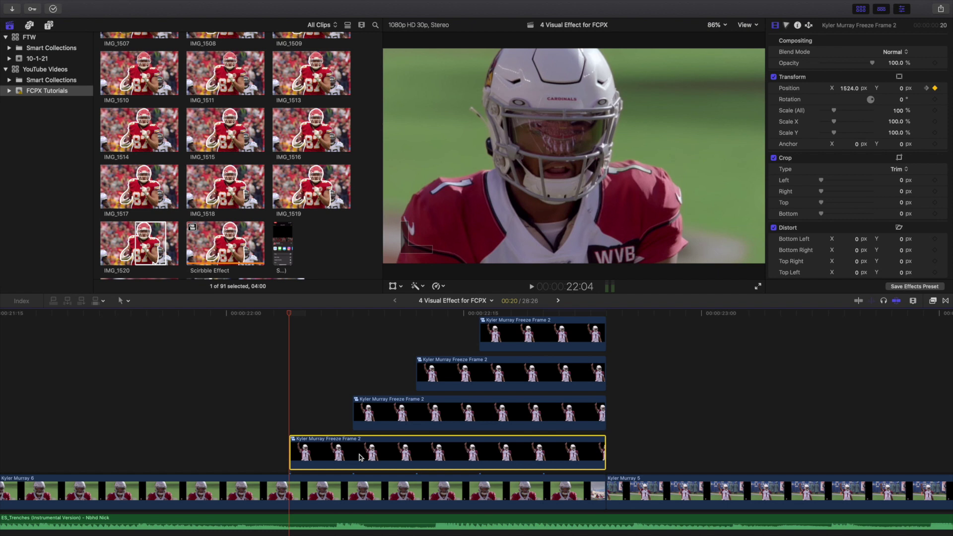
pyautogui.click(714, 24)
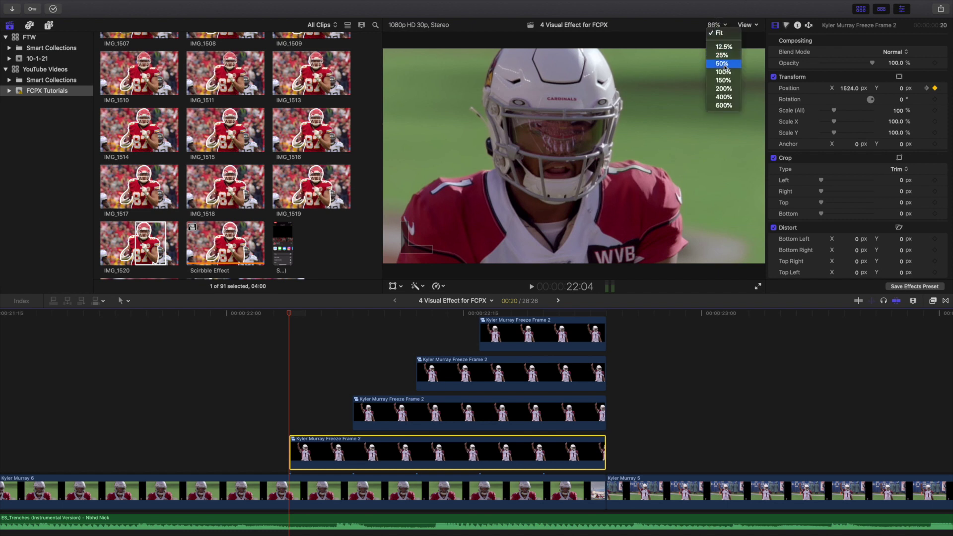
pyautogui.click(722, 64)
pyautogui.click(392, 286)
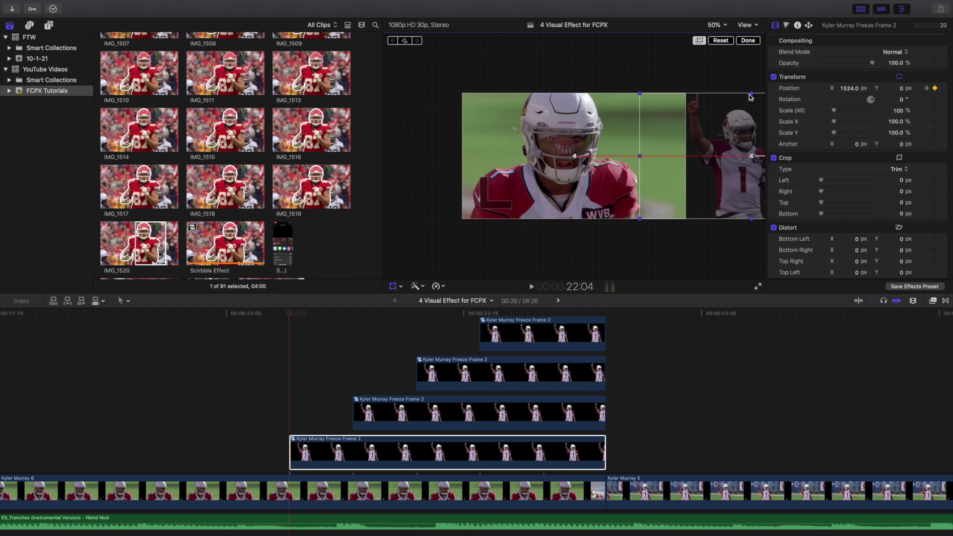
pyautogui.click(747, 41)
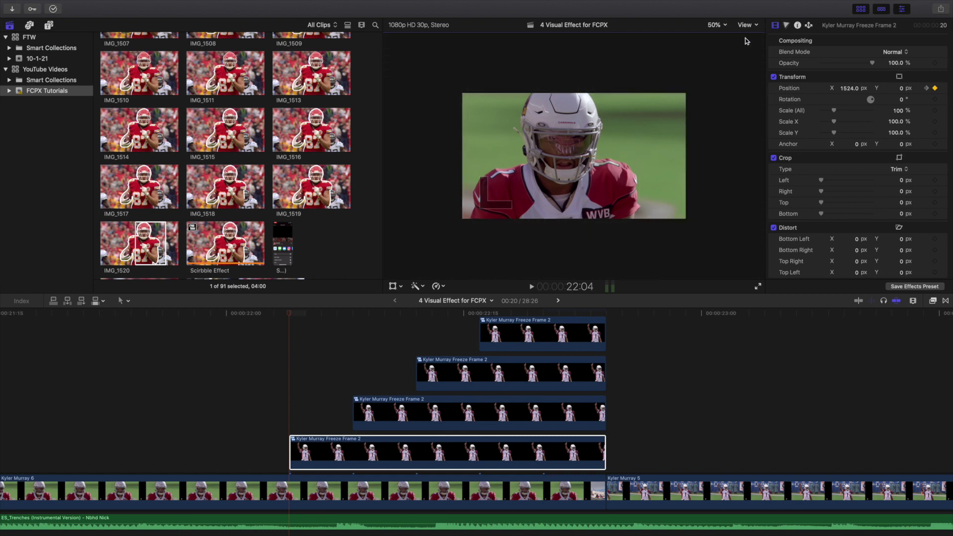
pyautogui.click(717, 25)
pyautogui.click(721, 35)
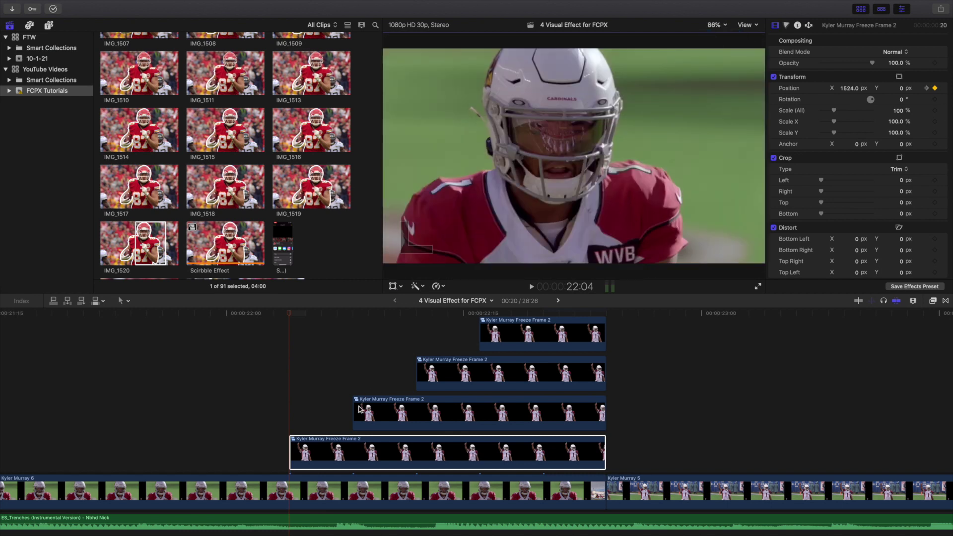
# Examine the position keyframe of the lowest Kyler Murray Freeze Frame 2 clip at 22:04 and the position of the four copies above it
pyautogui.click(341, 441)
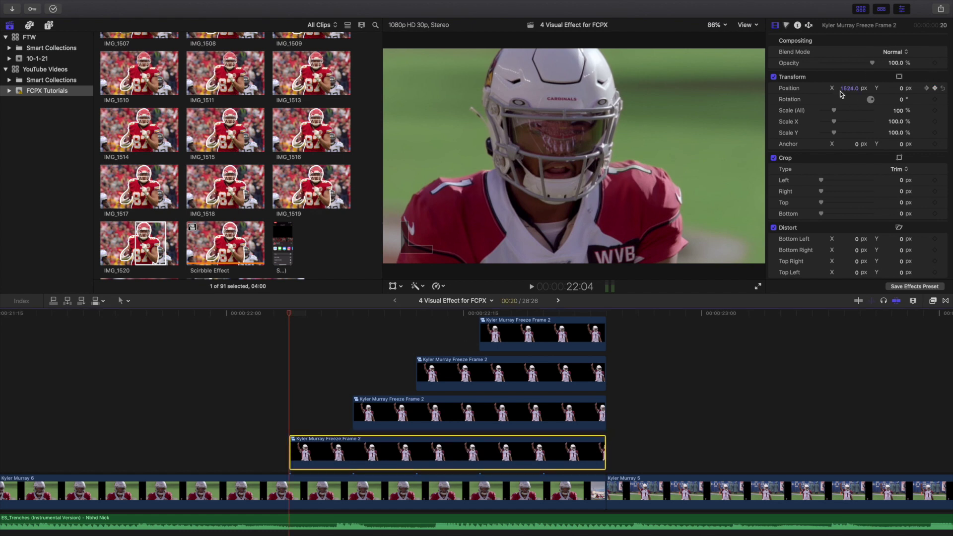
pyautogui.hotkey('alt', 'k')
pyautogui.scroll(2, 445, 362)
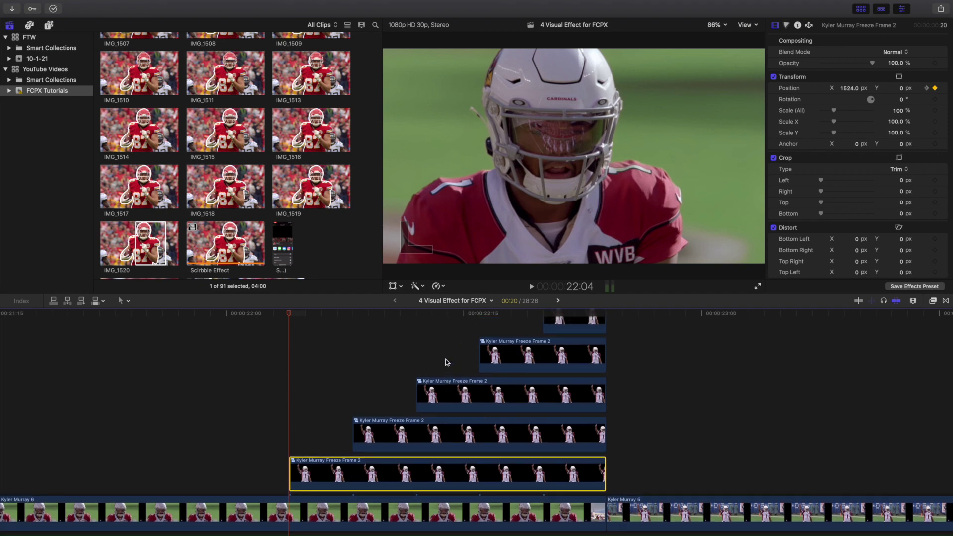
pyautogui.click(404, 431)
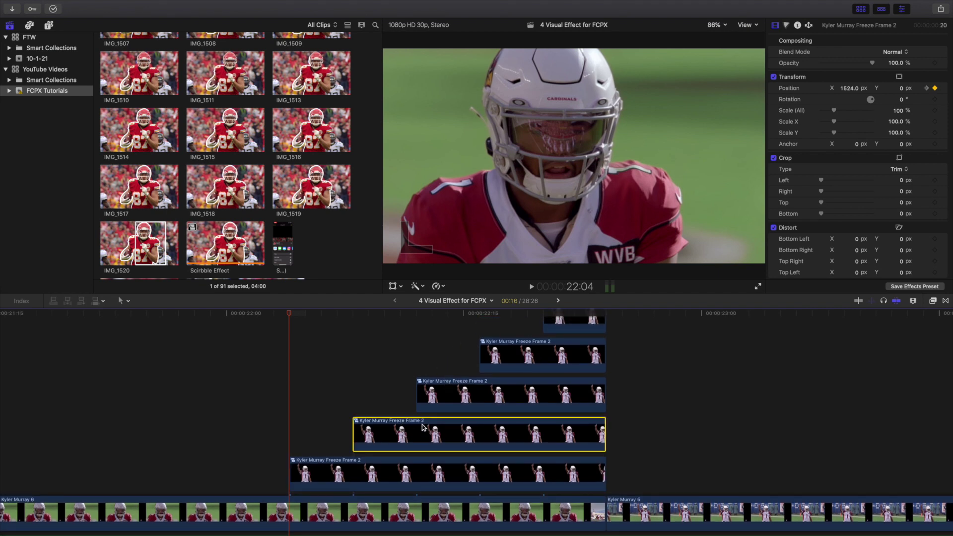
pyautogui.click(486, 398)
pyautogui.click(515, 355)
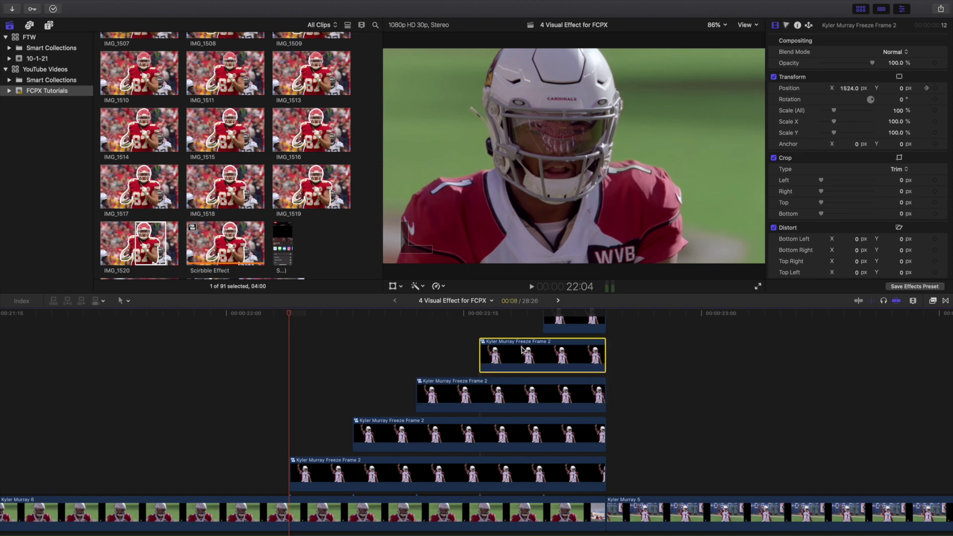
pyautogui.click(559, 324)
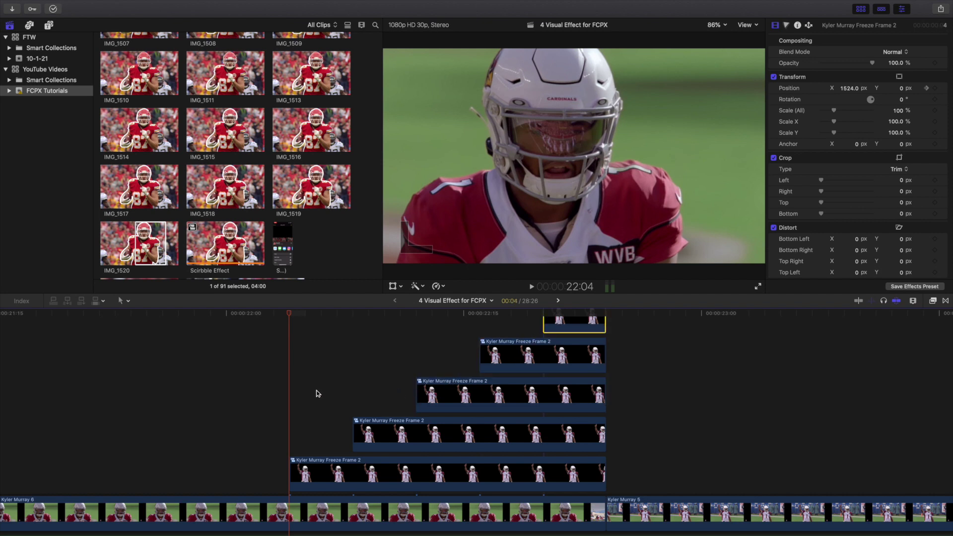
# Compare the starting position keyframes of the staggered Kyler Murray Freeze Frame 2 copies at 22:04, 22:12, 22:08 and 22:16
pyautogui.click(306, 418)
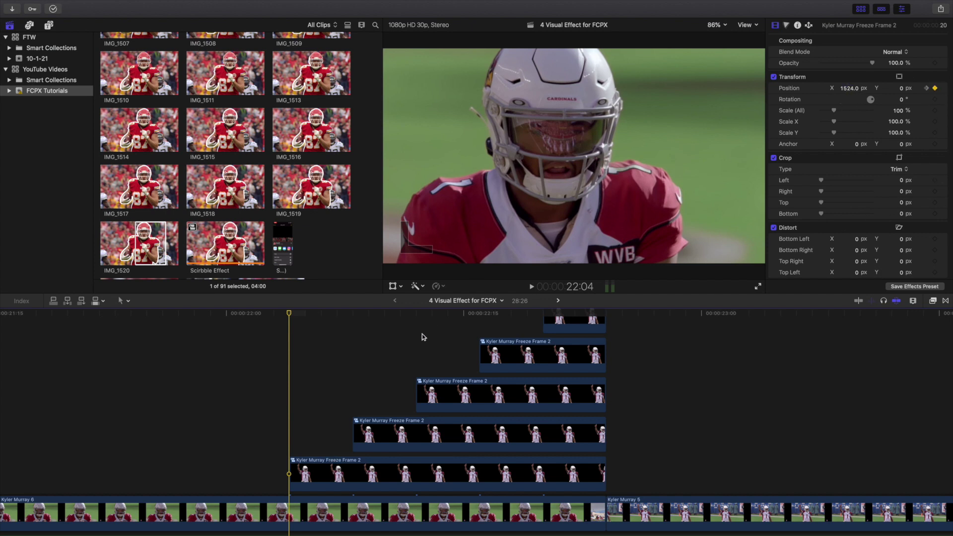
pyautogui.click(416, 353)
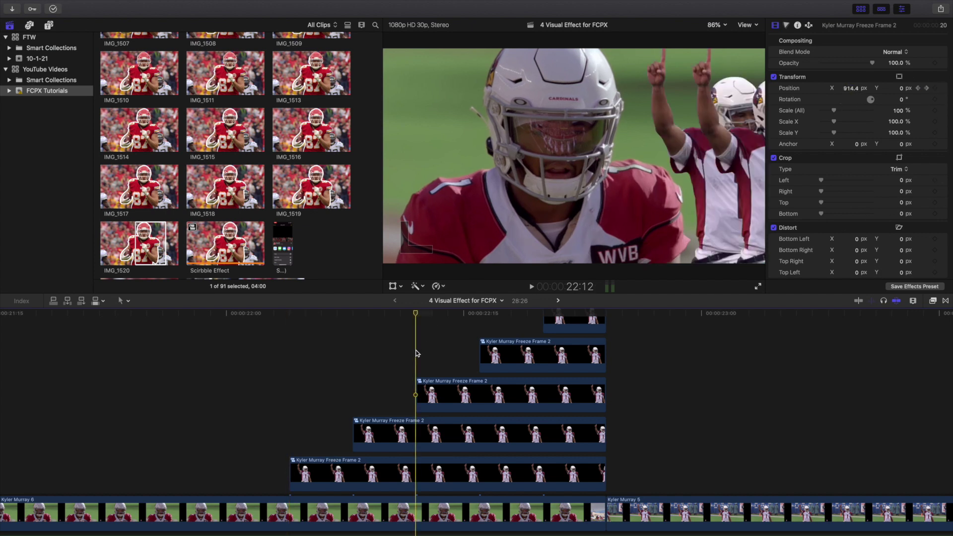
pyautogui.click(356, 382)
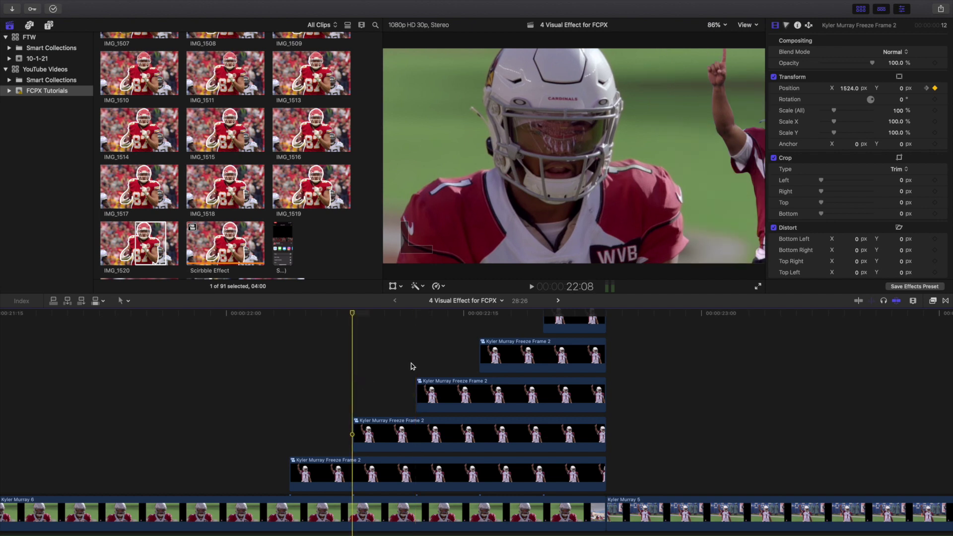
pyautogui.click(480, 331)
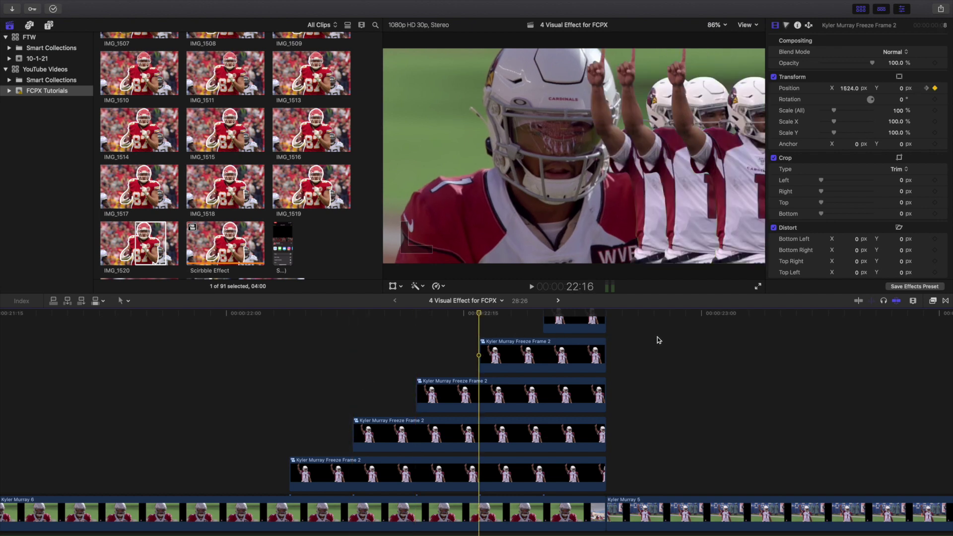
# Examine the ending position keyframes at 22:24 on the topmost and second-lowest Kyler Murray Freeze Frame 2 clips
pyautogui.scroll(3, 645, 337)
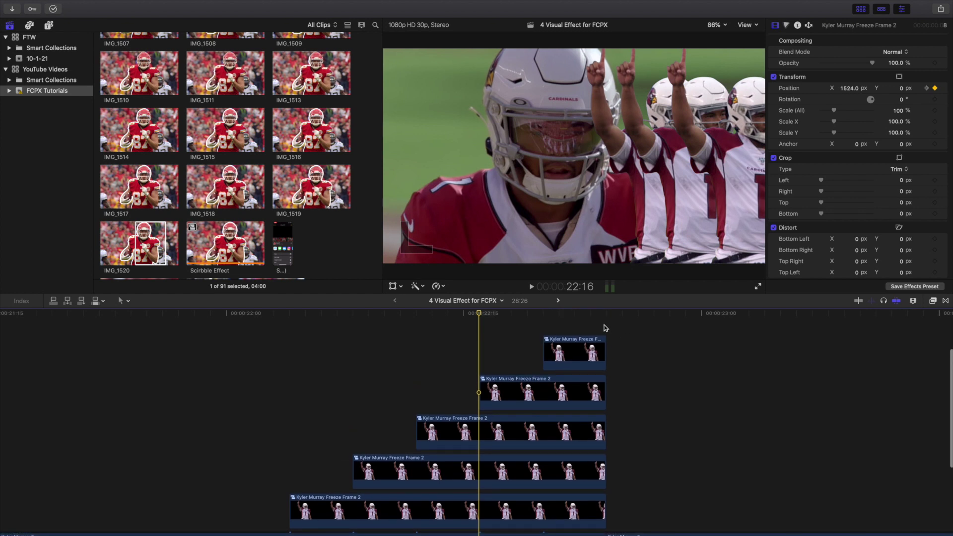
pyautogui.click(606, 330)
pyautogui.click(584, 351)
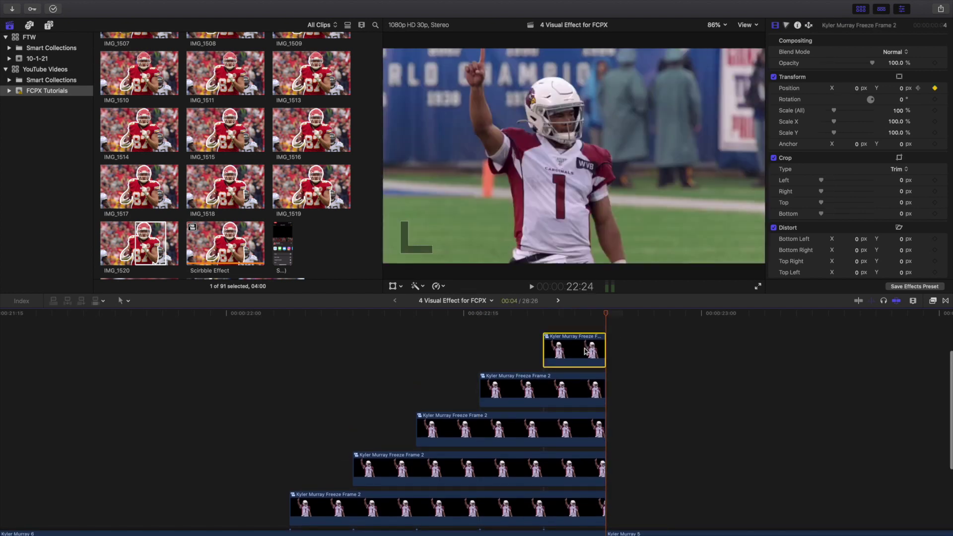
pyautogui.click(579, 463)
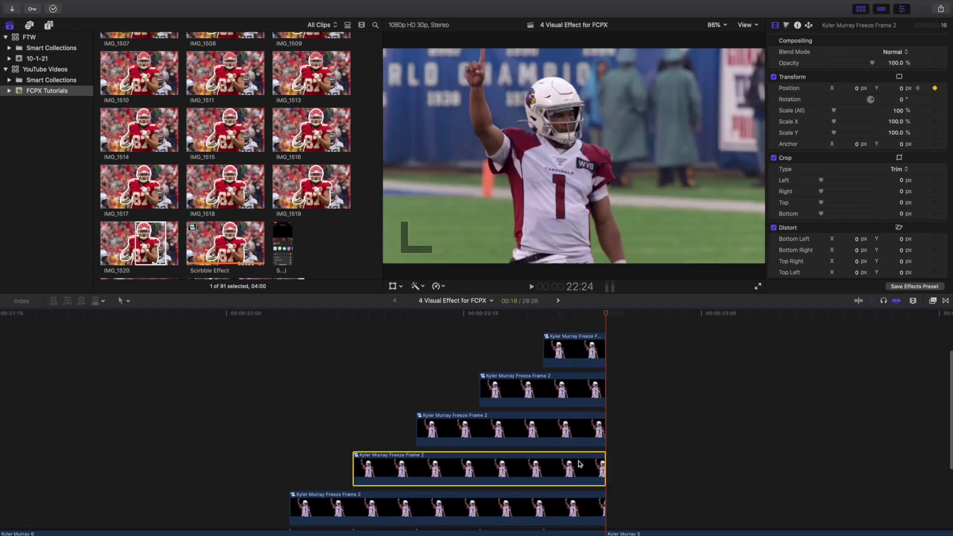
# Play the stacked freeze frames from 22:04, return the playhead to 22:04 and review the staggered clip stack
pyautogui.scroll(-4, 341, 425)
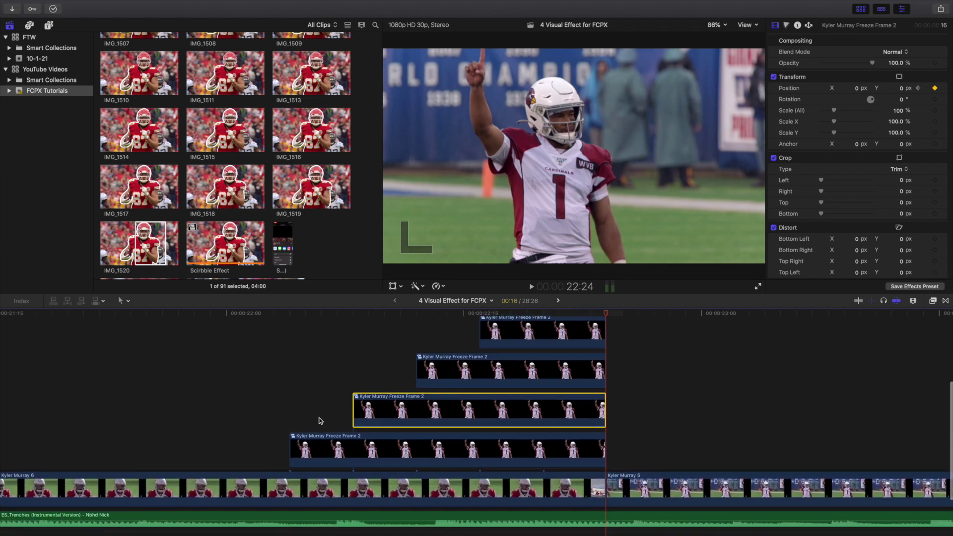
pyautogui.click(290, 408)
pyautogui.click(322, 443)
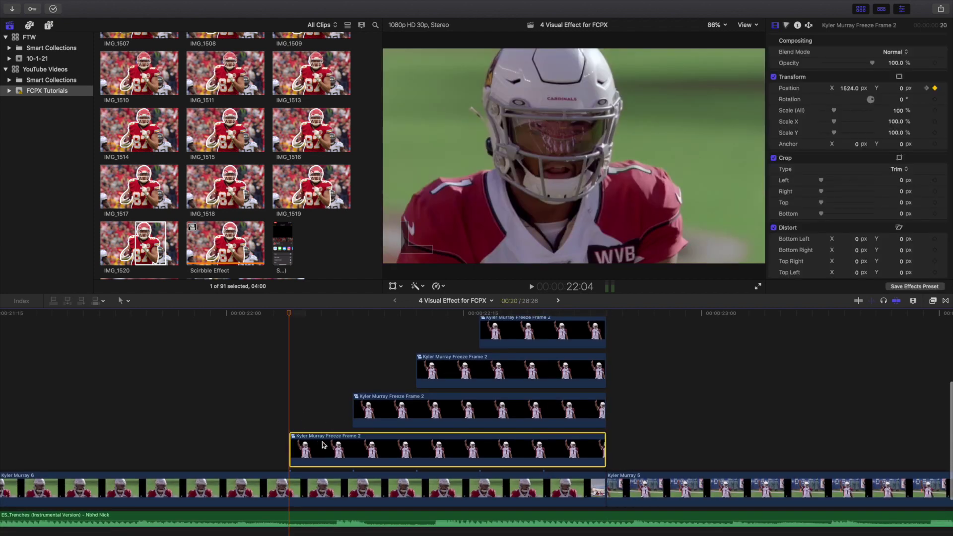
pyautogui.press('space')
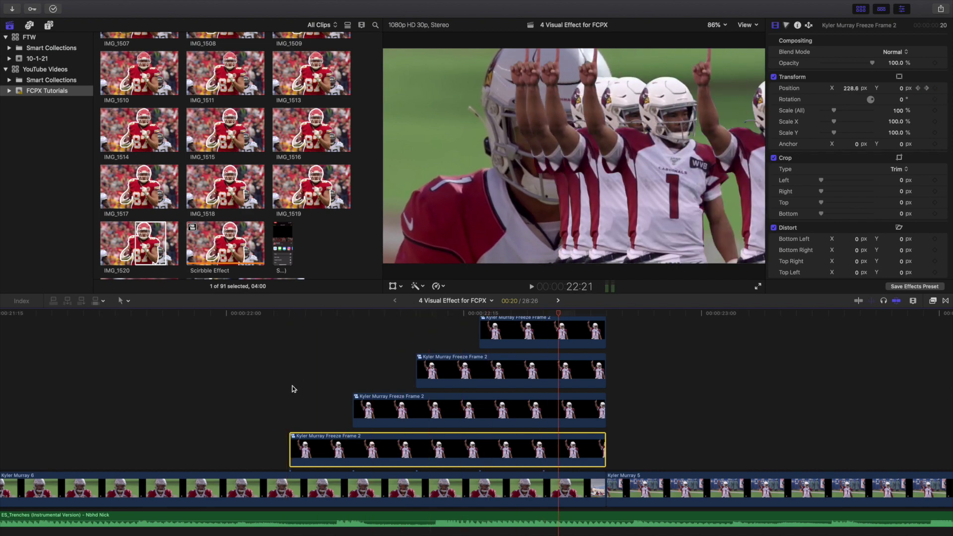
pyautogui.click(293, 387)
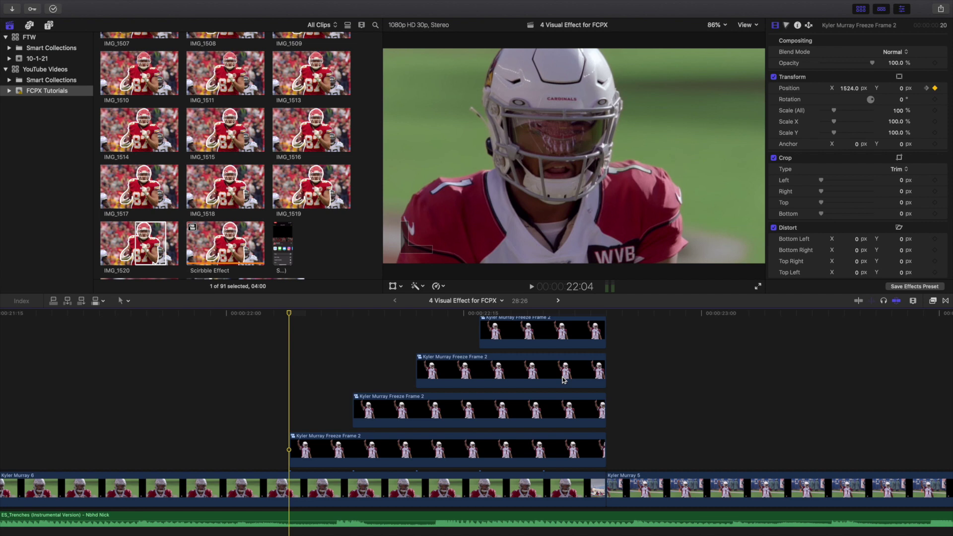
pyautogui.scroll(5, 566, 377)
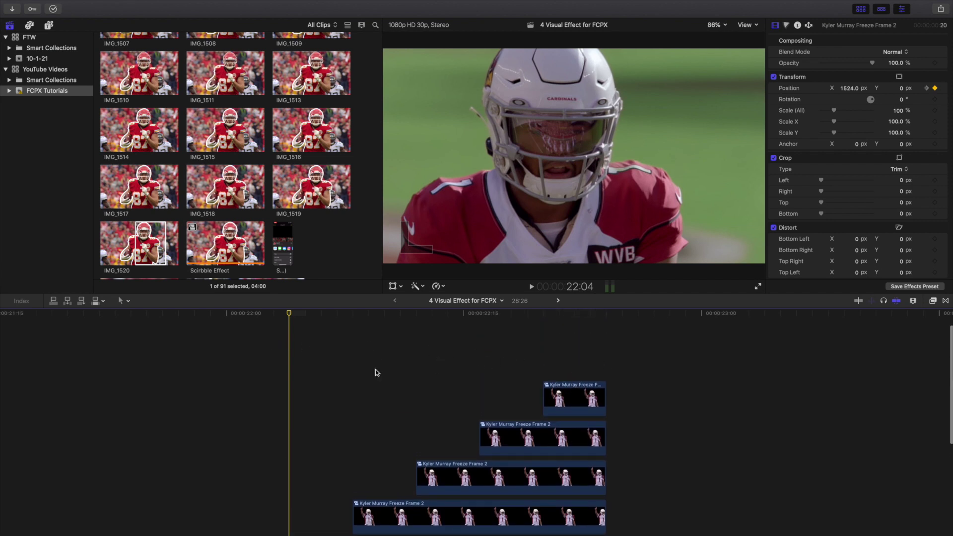
pyautogui.scroll(-6, 378, 377)
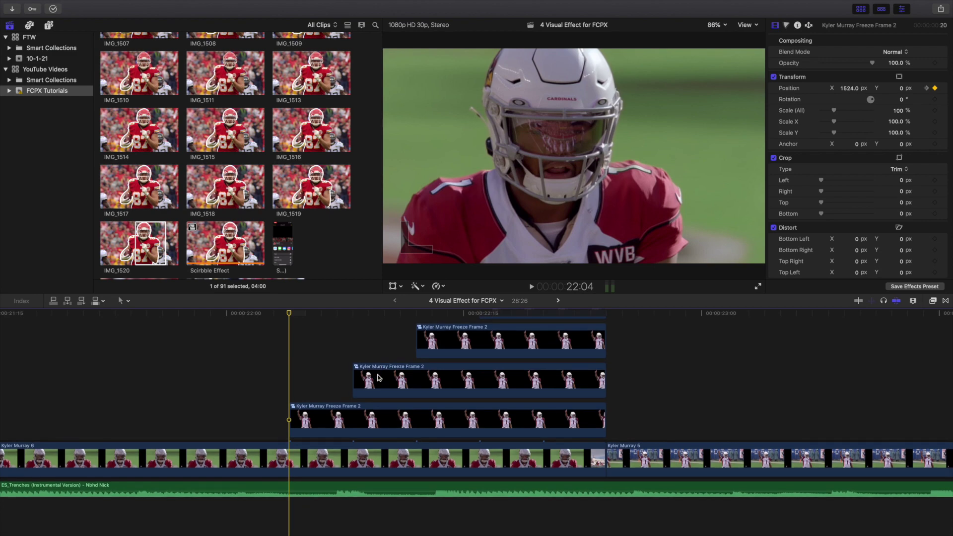
# Fit the whole project in the timeline and play the finished edit from the beginning, stopping at 26:01 in the closing Custom clip
pyautogui.hotkey('shift', 'z')
pyautogui.press('Home')
pyautogui.press('space')
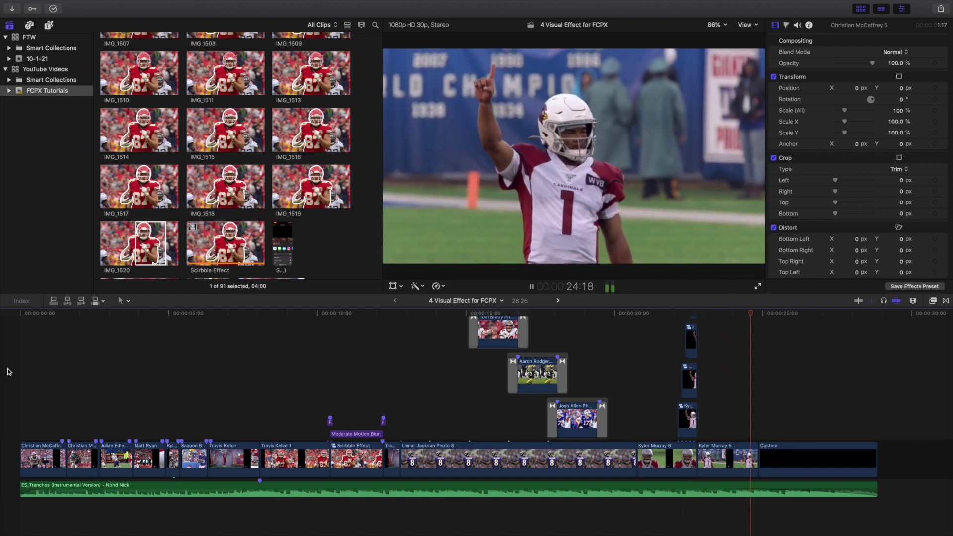
pyautogui.press('space')
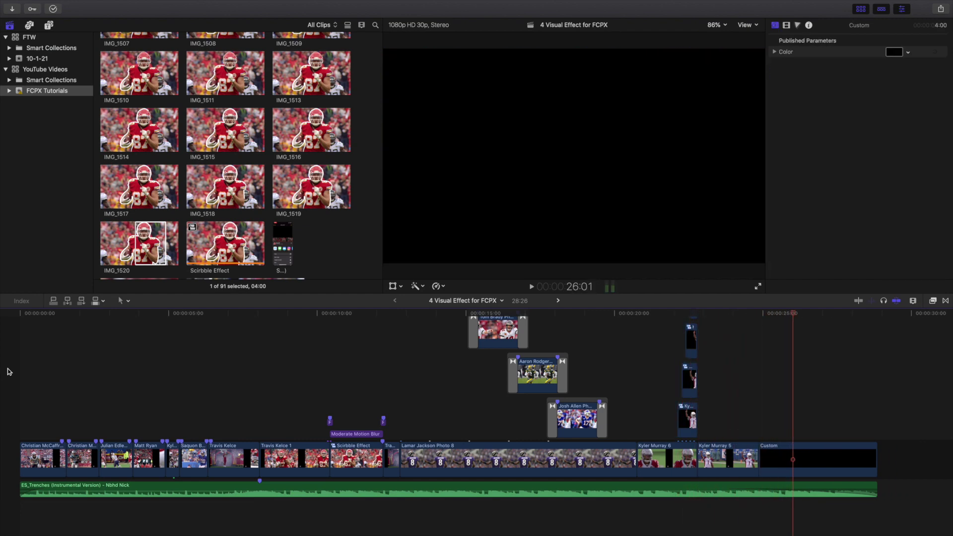